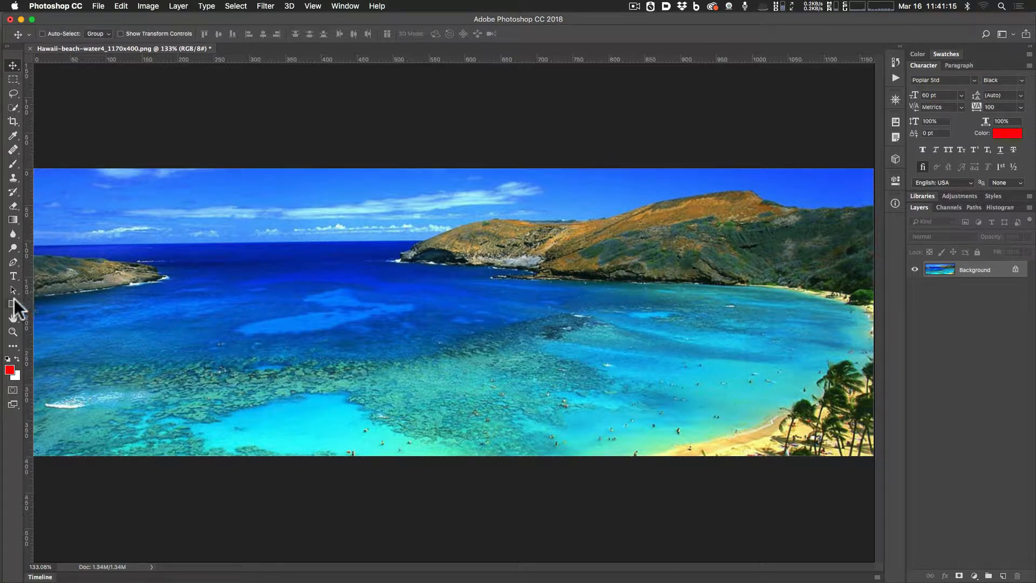
- Activate the Horizontal Type tool and check which styles the Poplar Std font offers
{"action": "left_click", "coordinate": [13, 276]}
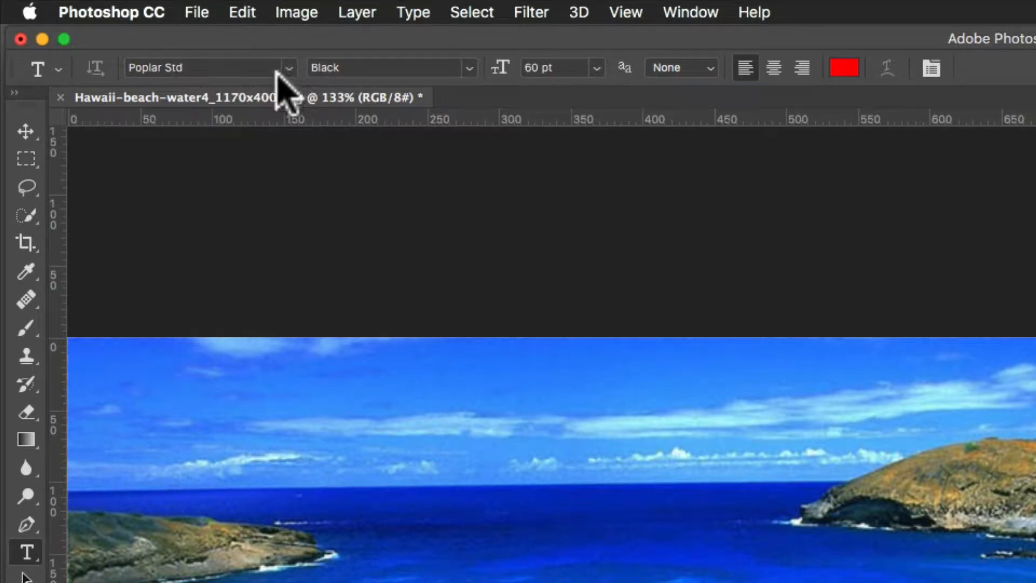
{"action": "left_click", "coordinate": [469, 63]}
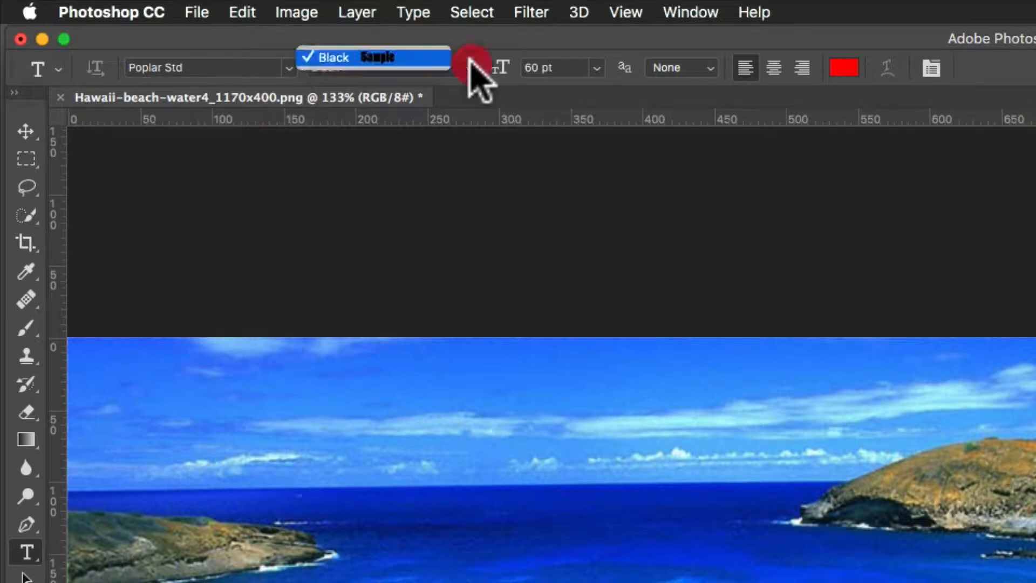
{"action": "left_click", "coordinate": [467, 60]}
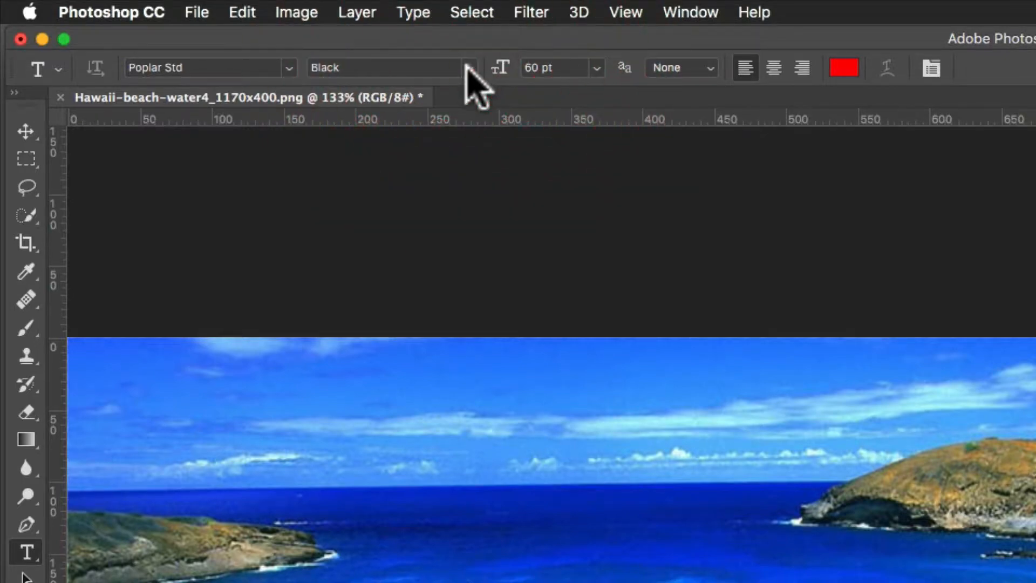
{"action": "left_click", "coordinate": [468, 65]}
{"action": "left_click", "coordinate": [469, 65]}
{"action": "left_click", "coordinate": [469, 63]}
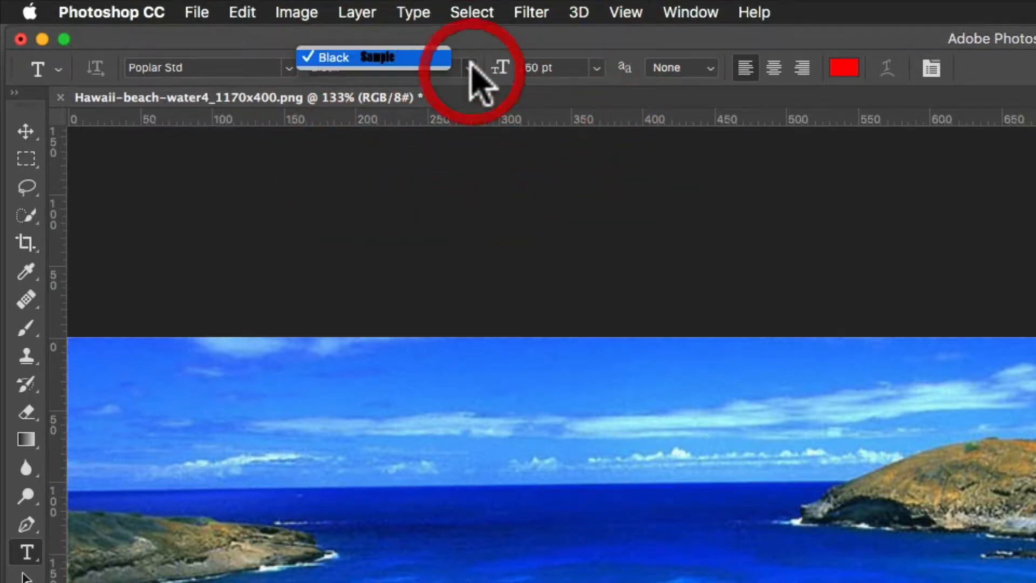
{"action": "left_click", "coordinate": [470, 63]}
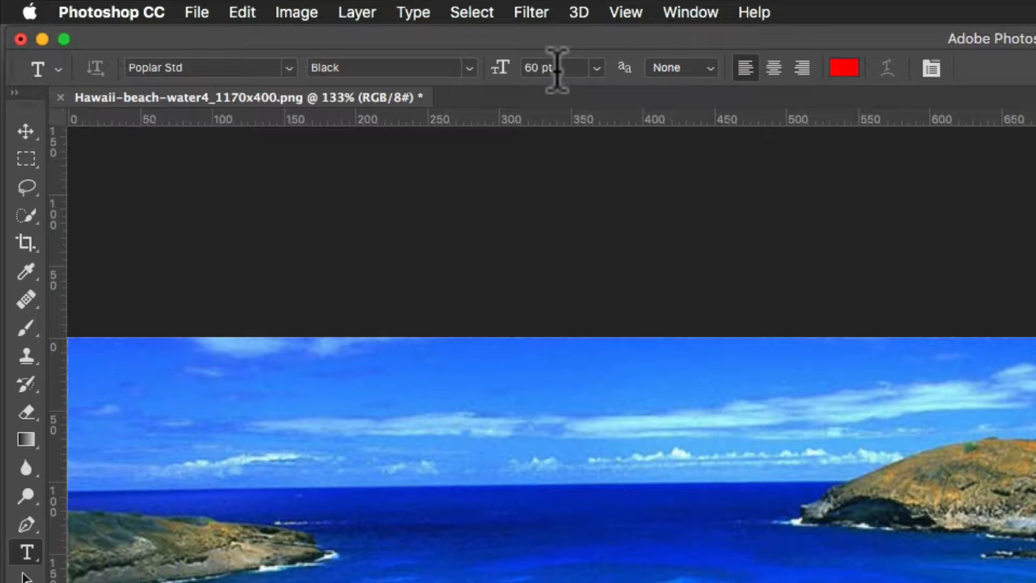
- Set the text anti-aliasing to Sharp and confirm pure red (RGB 255, 0, 0) as the text color
{"action": "left_click", "coordinate": [663, 69]}
{"action": "left_click", "coordinate": [668, 84]}
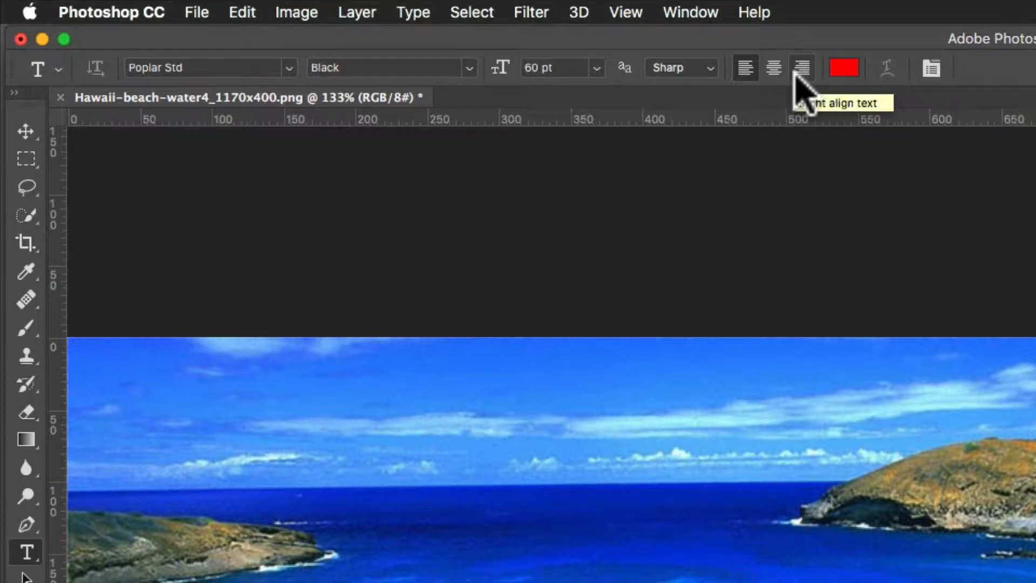
{"action": "left_click", "coordinate": [841, 69]}
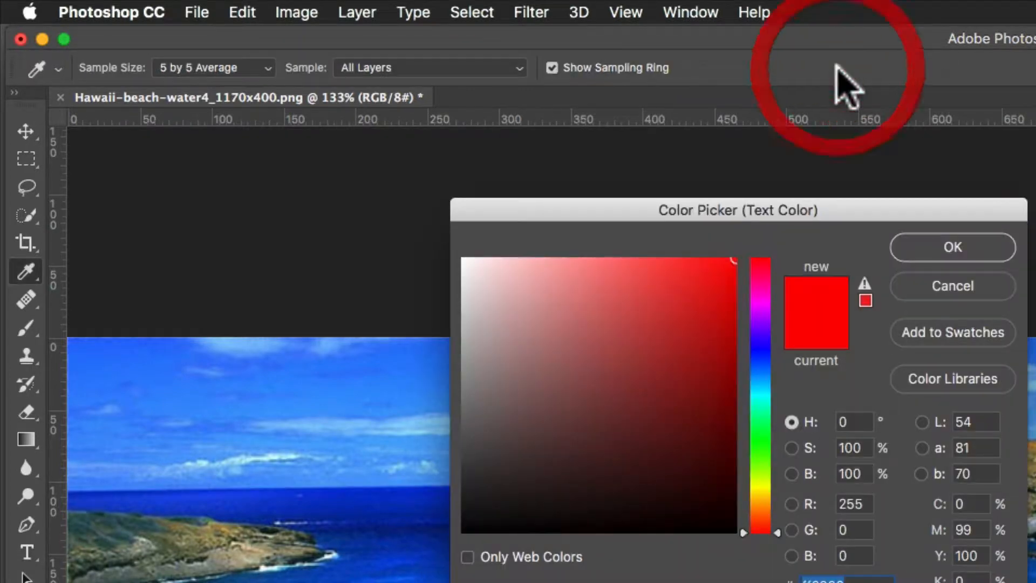
{"action": "left_click_drag", "start_coordinate": [728, 270], "coordinate": [751, 247]}
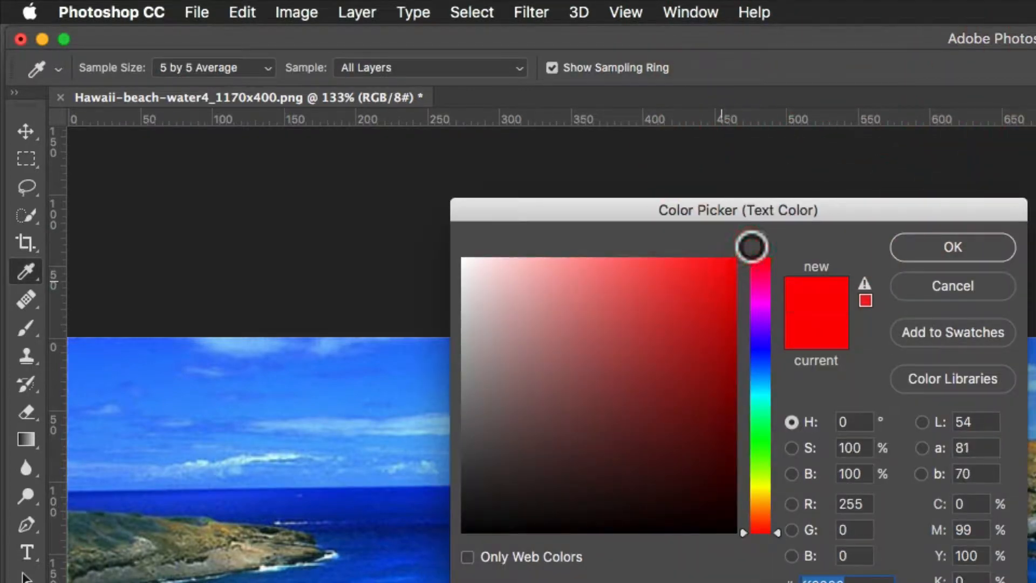
{"action": "left_click", "coordinate": [933, 251]}
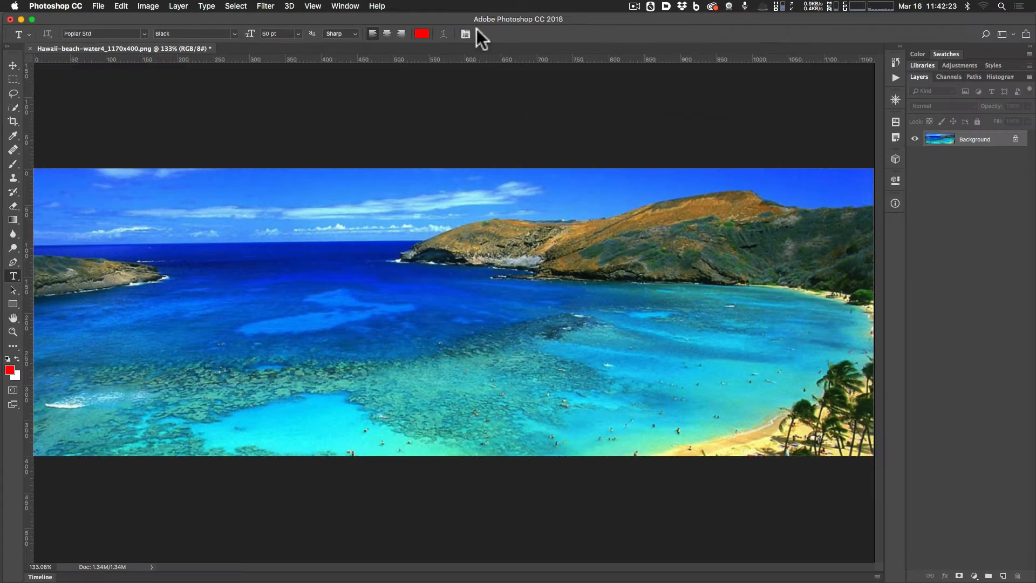
- Display the character and paragraph formatting settings, look over both sets, and return to the character settings
{"action": "left_click", "coordinate": [932, 67]}
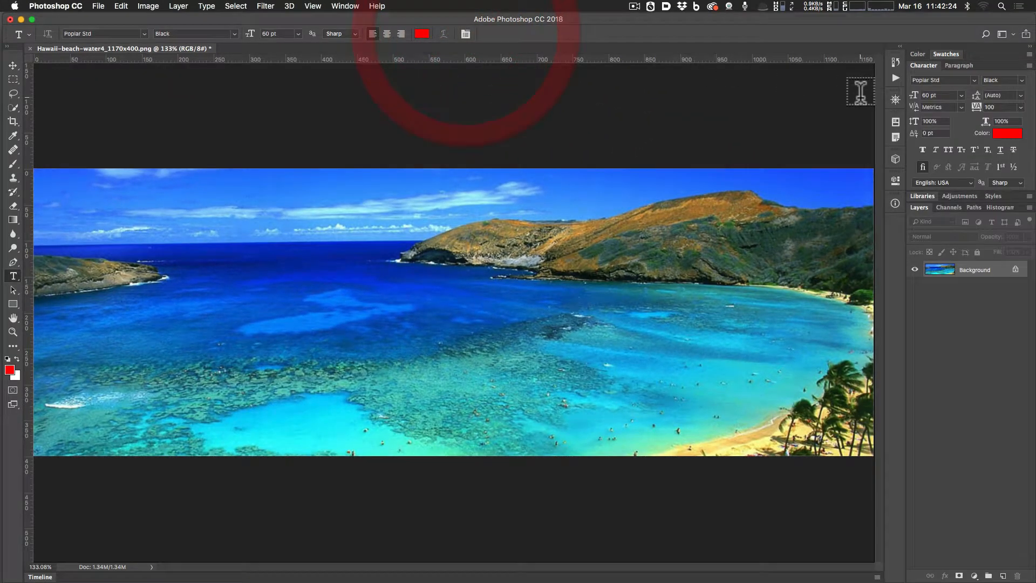
{"action": "left_click", "coordinate": [960, 65]}
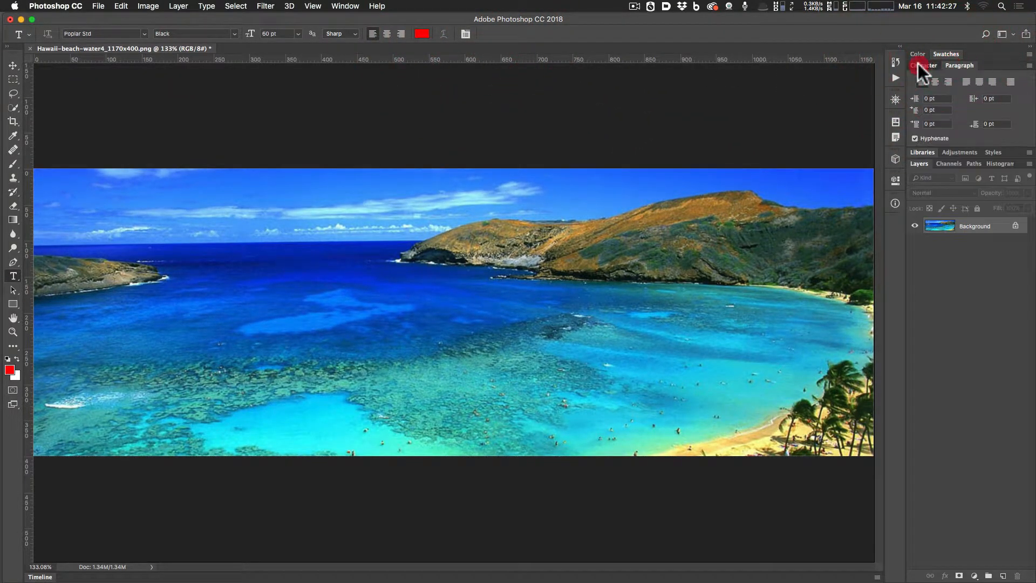
{"action": "left_click", "coordinate": [920, 65]}
{"action": "left_click", "coordinate": [954, 65]}
{"action": "left_click", "coordinate": [922, 66]}
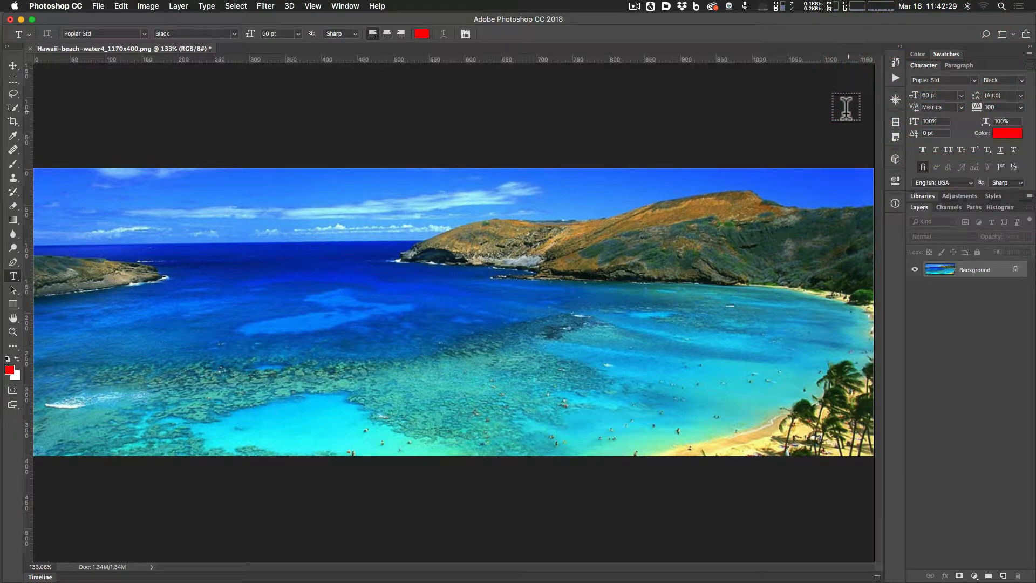
- Add the text BEACHES over the bay and move it down beside the palm-lined beach in the lower right of the photo
{"action": "left_click", "coordinate": [464, 310]}
{"action": "type", "text": "BEA"}
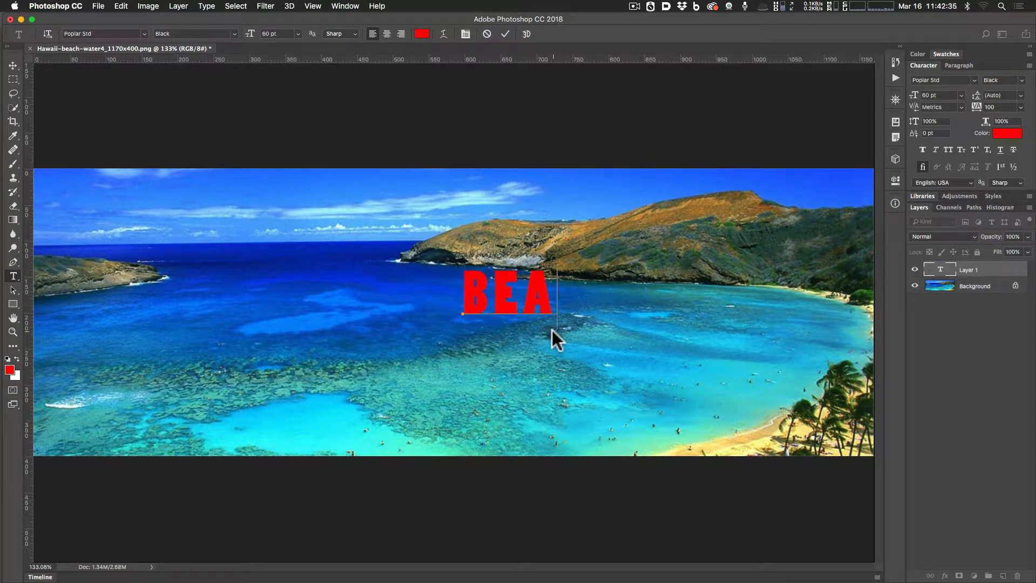
{"action": "type", "text": "CHED"}
{"action": "key", "text": "BackSpace"}
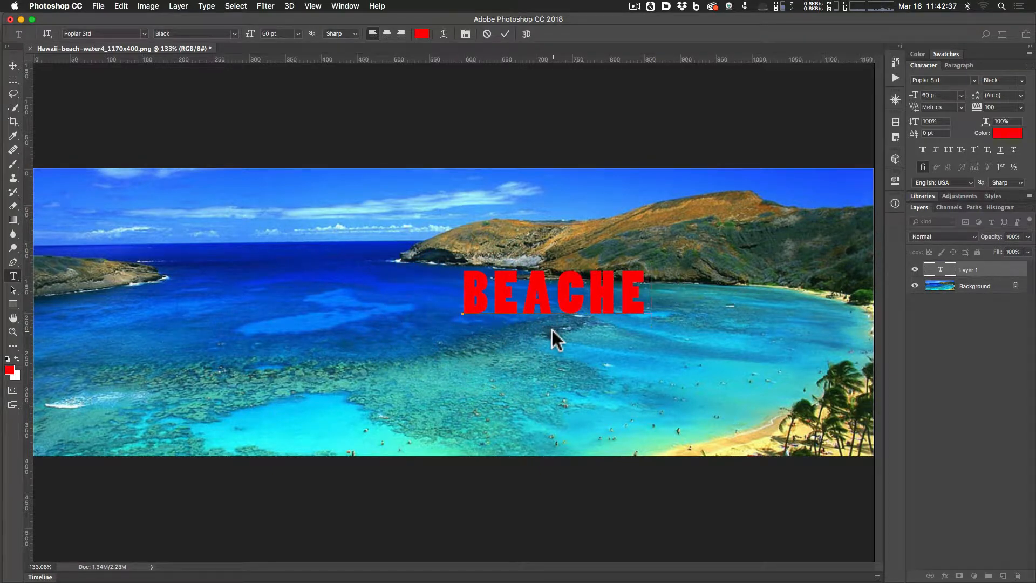
{"action": "type", "text": "S"}
{"action": "left_click", "coordinate": [563, 350]}
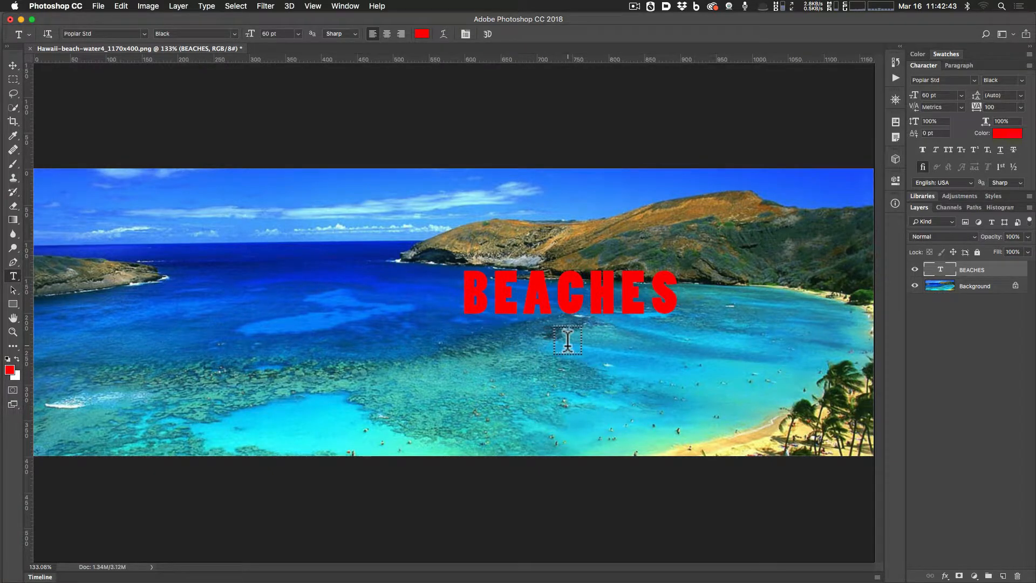
{"action": "key", "text": "Return"}
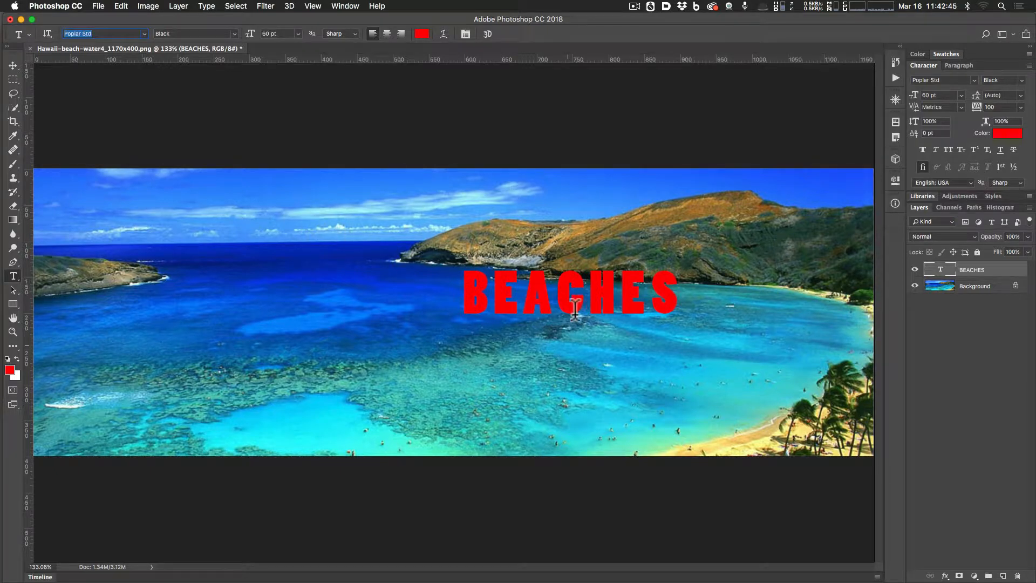
{"action": "left_click", "coordinate": [16, 66]}
{"action": "left_click_drag", "start_coordinate": [571, 302], "coordinate": [683, 378]}
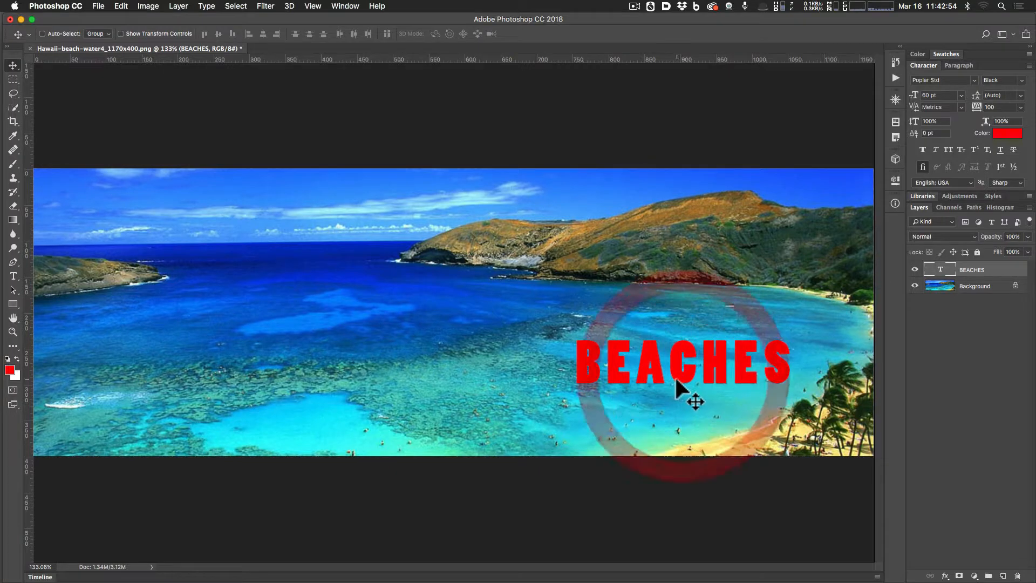
- Change the anti-aliasing of the BEACHES text layer to None
{"action": "left_click", "coordinate": [14, 277]}
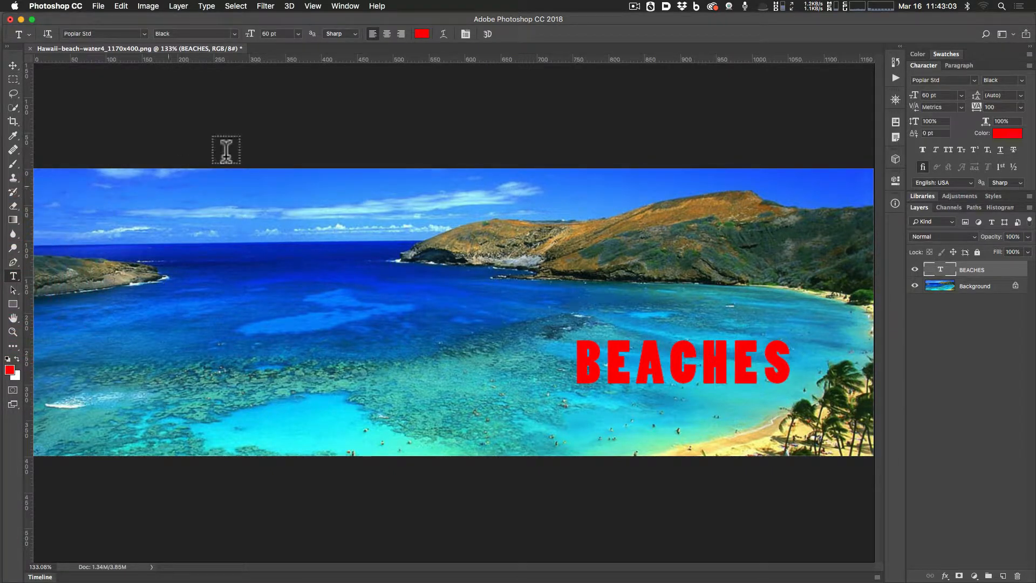
{"action": "left_click", "coordinate": [349, 34]}
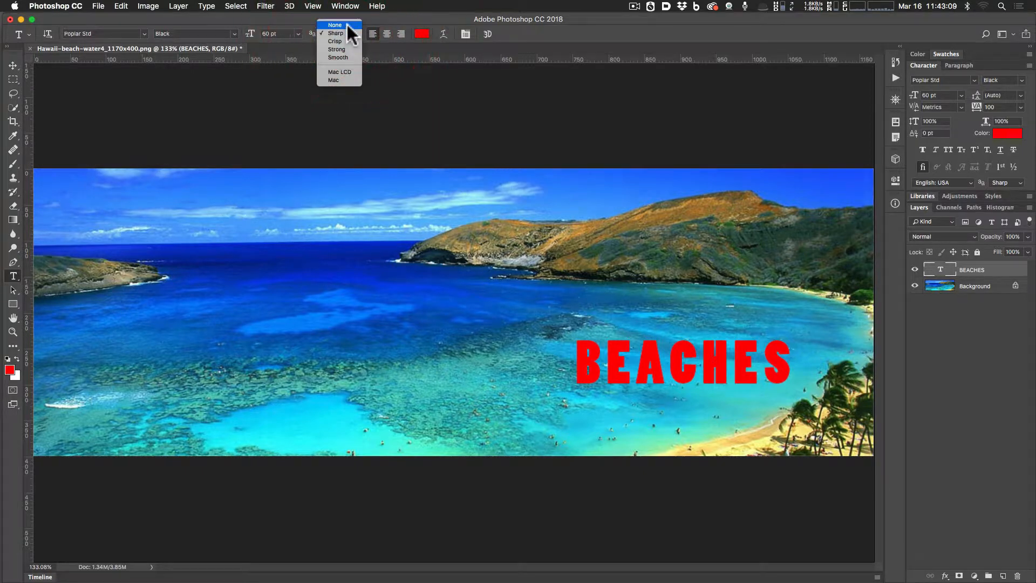
{"action": "left_click", "coordinate": [347, 25]}
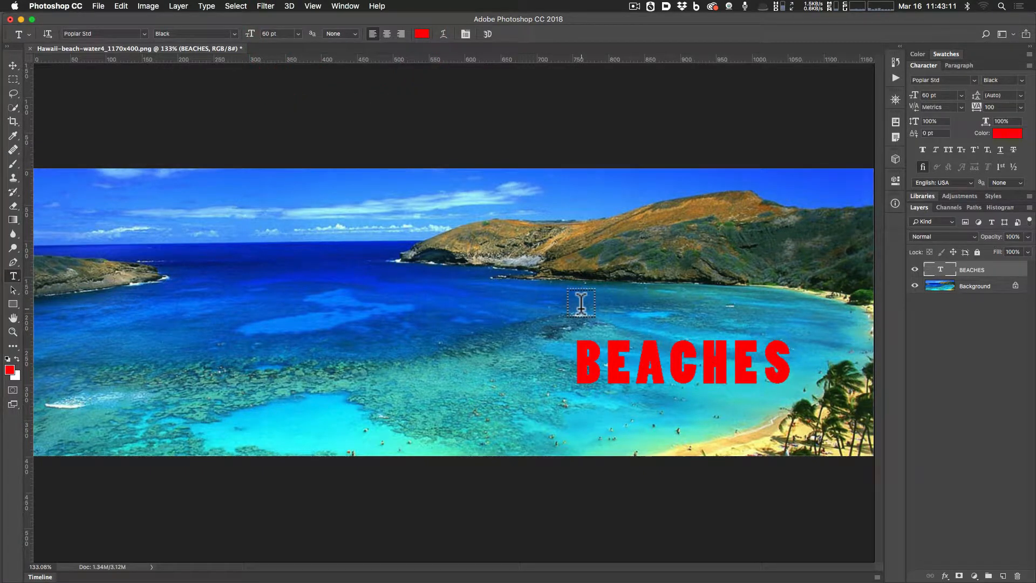
- Add a second BEACHES text and place it directly above the first one, roughly aligned with its left edge
{"action": "left_click", "coordinate": [582, 305]}
{"action": "type", "text": "BEAC"}
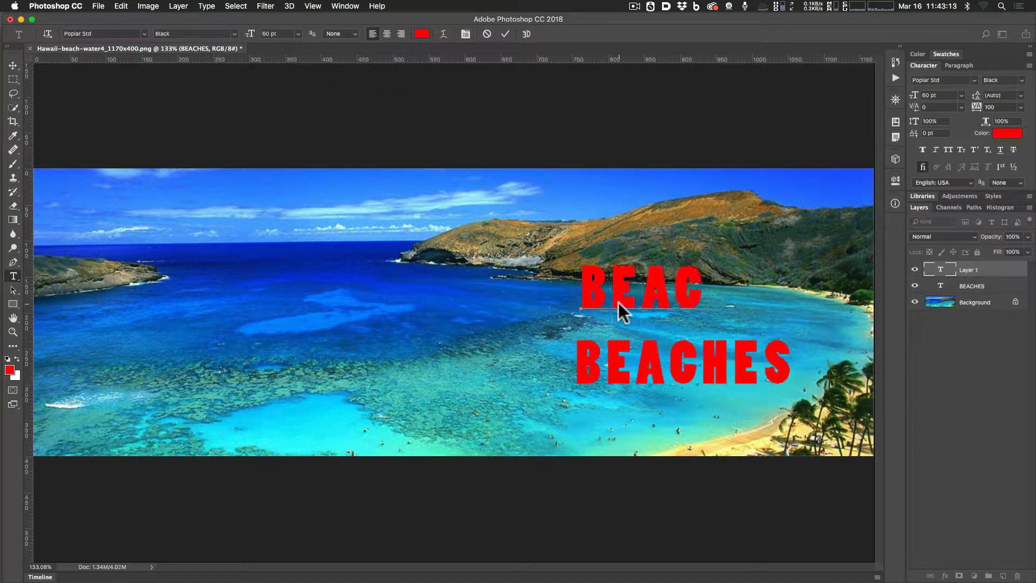
{"action": "type", "text": "HED"}
{"action": "key", "text": "BackSpace"}
{"action": "type", "text": "S"}
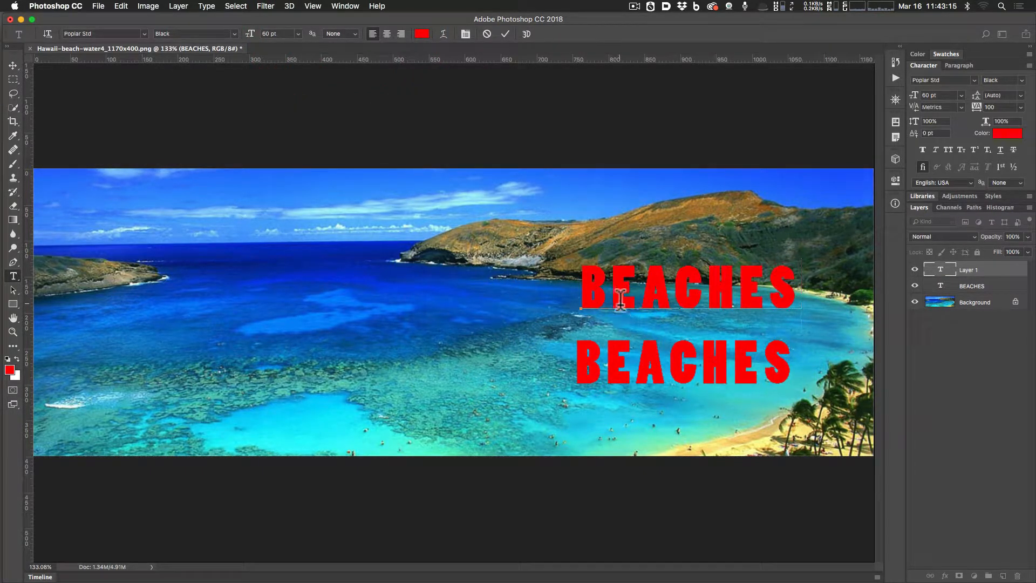
{"action": "left_click", "coordinate": [13, 65]}
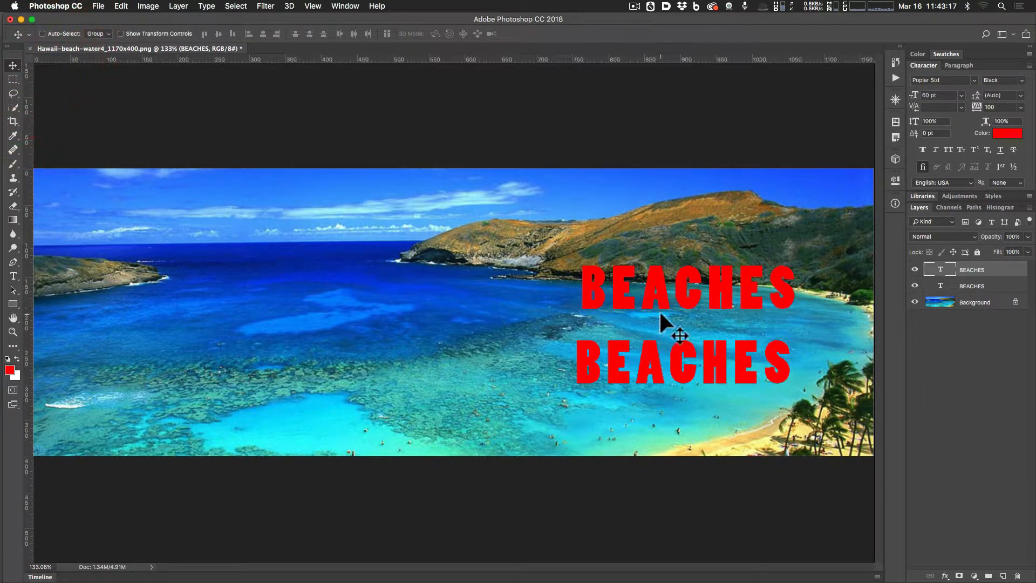
{"action": "left_click_drag", "start_coordinate": [653, 306], "coordinate": [650, 319]}
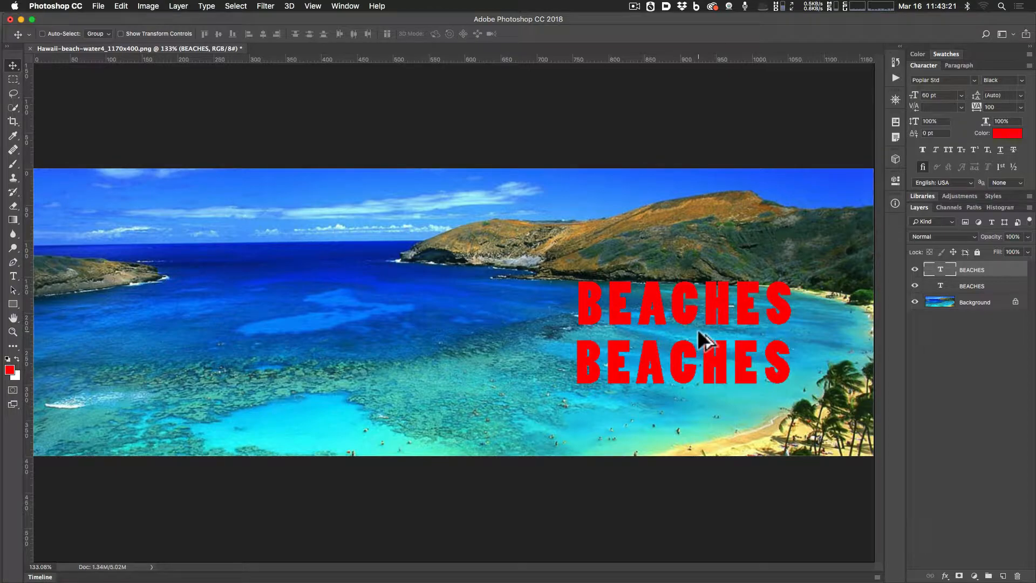
- Set the anti-aliasing of the upper BEACHES text to Sharp for a close-up comparison with the lower one
{"action": "scroll", "coordinate": [697, 329], "scroll_direction": "up", "scroll_amount": 5}
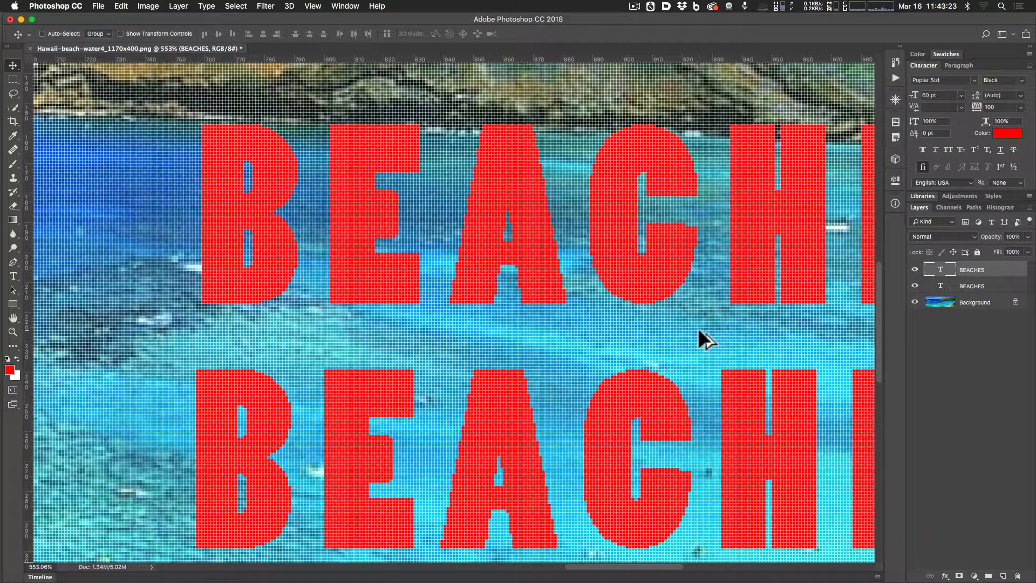
{"action": "left_click_drag", "start_coordinate": [679, 343], "coordinate": [449, 296]}
{"action": "key", "text": "super+r"}
{"action": "scroll", "coordinate": [457, 309], "scroll_direction": "down", "scroll_amount": 2}
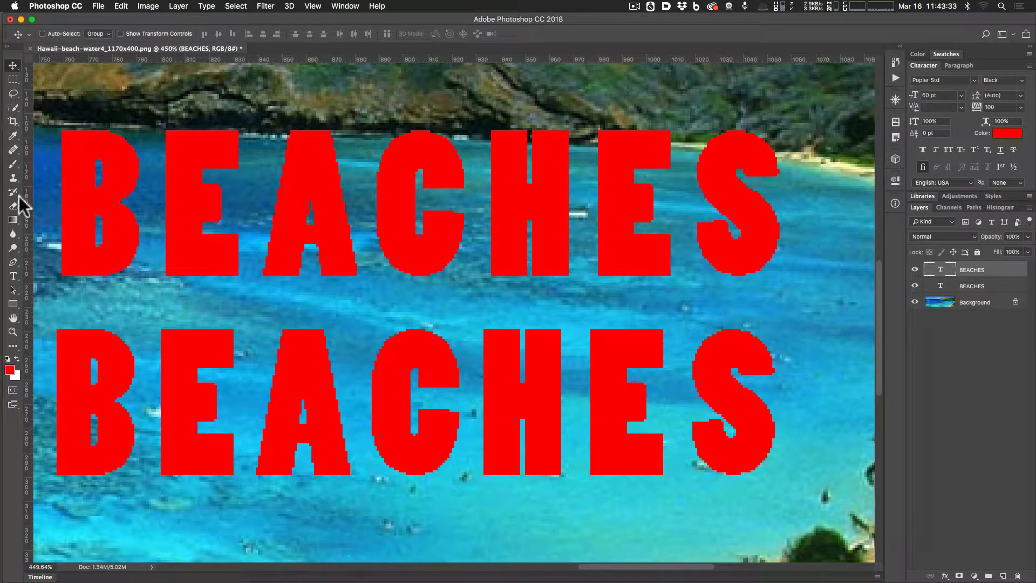
{"action": "left_click", "coordinate": [13, 276]}
{"action": "double_click", "coordinate": [344, 239]}
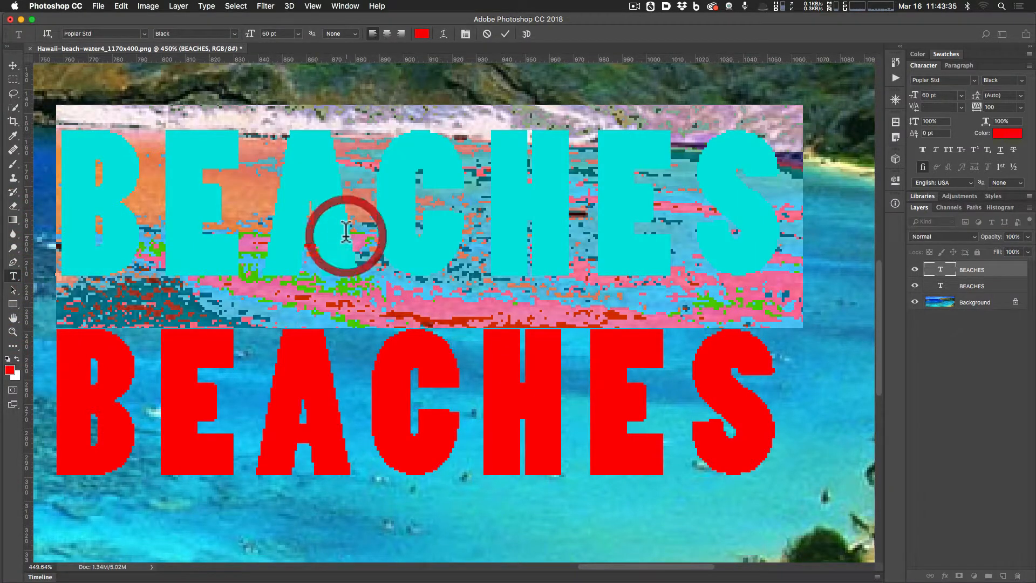
{"action": "left_click", "coordinate": [344, 33]}
{"action": "left_click", "coordinate": [348, 43]}
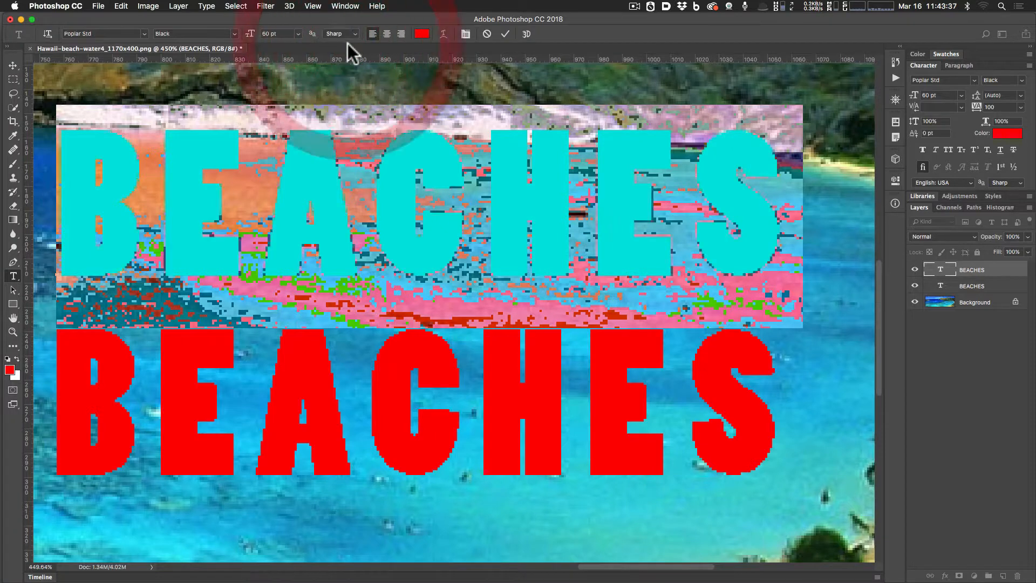
{"action": "left_click", "coordinate": [342, 312]}
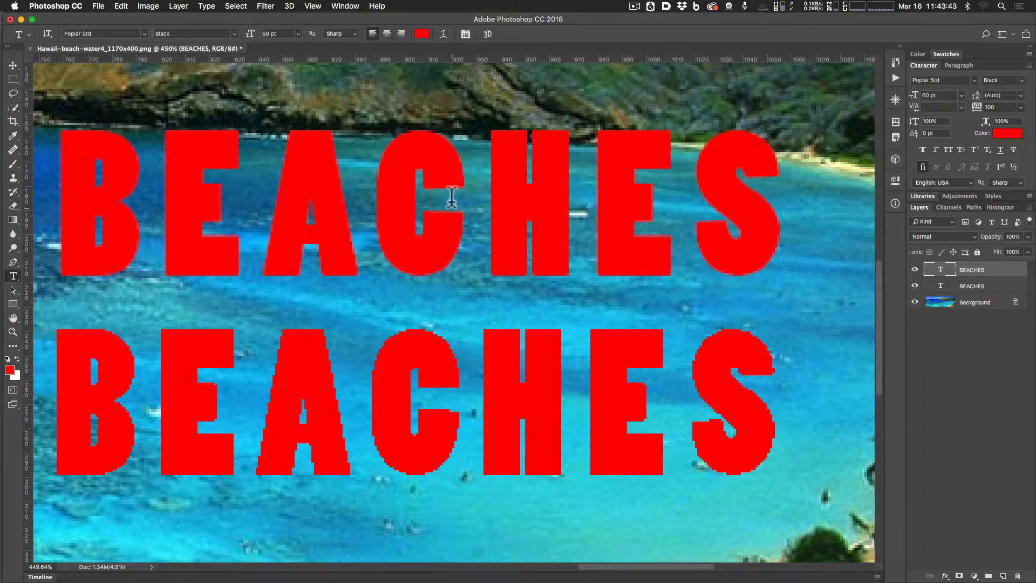
- Check the anti-aliasing settings of the upper and lower BEACHES texts and compare their letter edges
{"action": "double_click", "coordinate": [378, 196]}
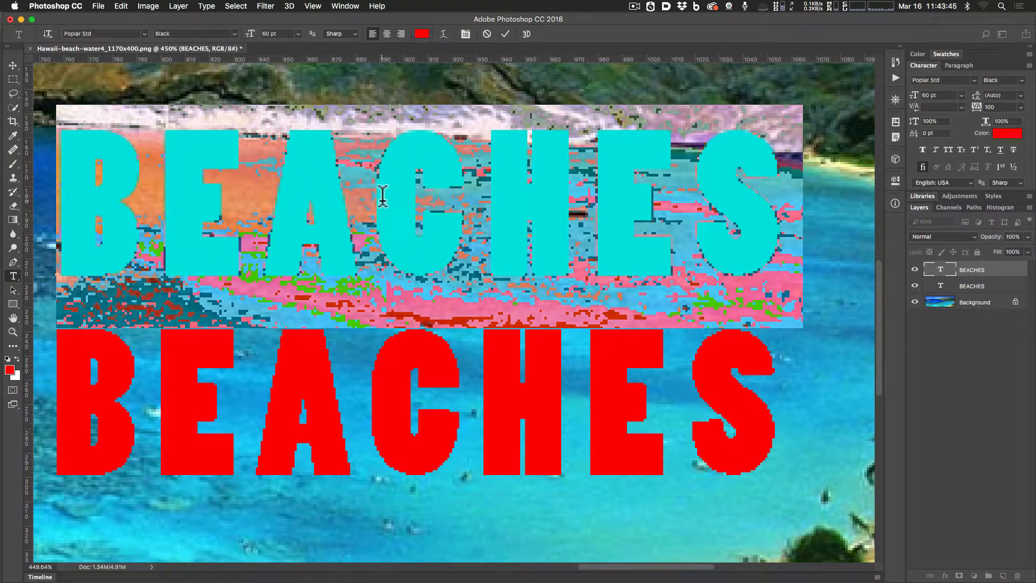
{"action": "left_click", "coordinate": [335, 34]}
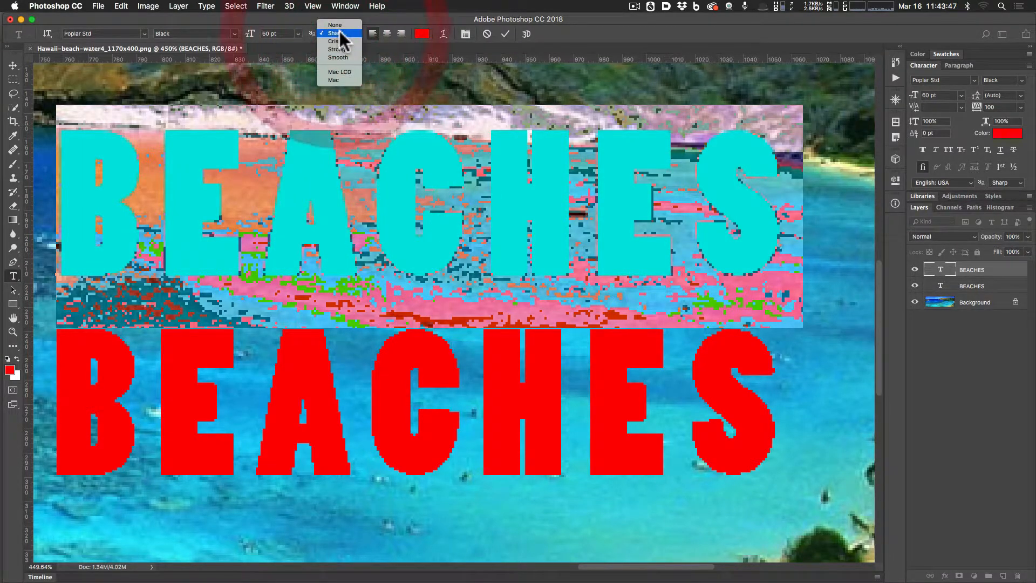
{"action": "left_click", "coordinate": [339, 33]}
{"action": "left_click", "coordinate": [356, 413]}
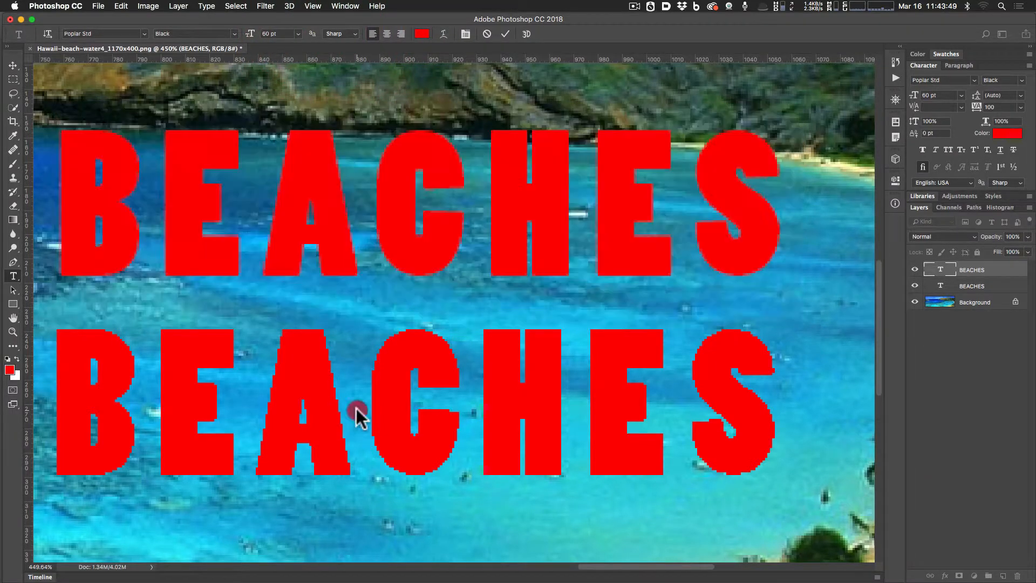
{"action": "double_click", "coordinate": [332, 409]}
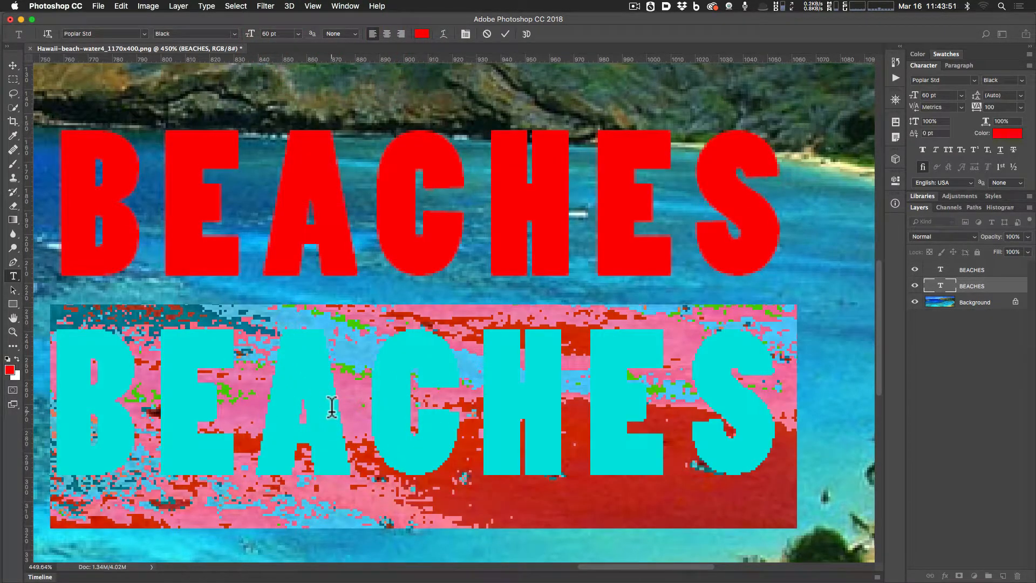
{"action": "left_click", "coordinate": [384, 249]}
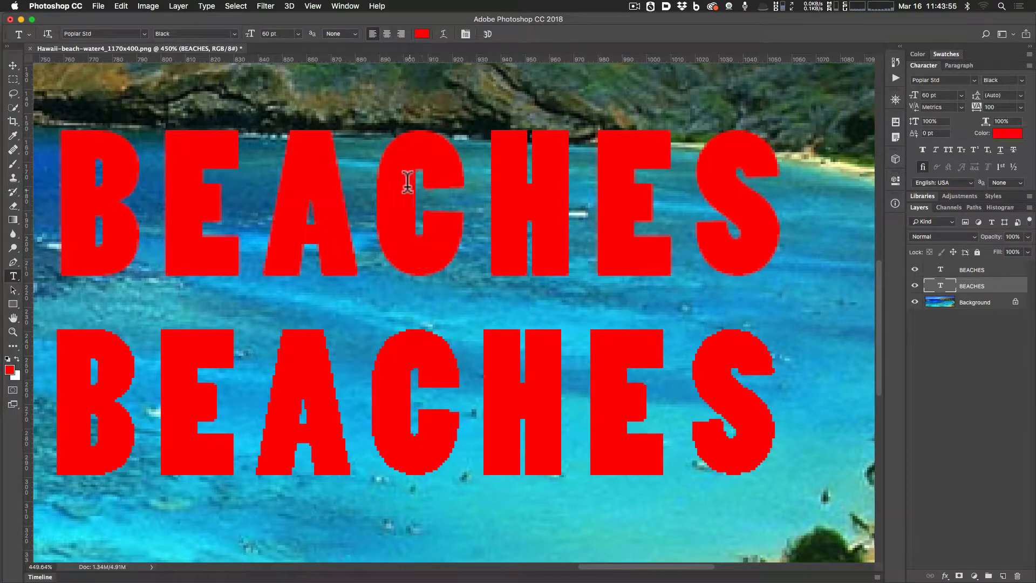
- Check the anti-aliasing settings of the upper and lower BEACHES texts around their letters A and C
{"action": "left_click_drag", "start_coordinate": [486, 205], "coordinate": [239, 207]}
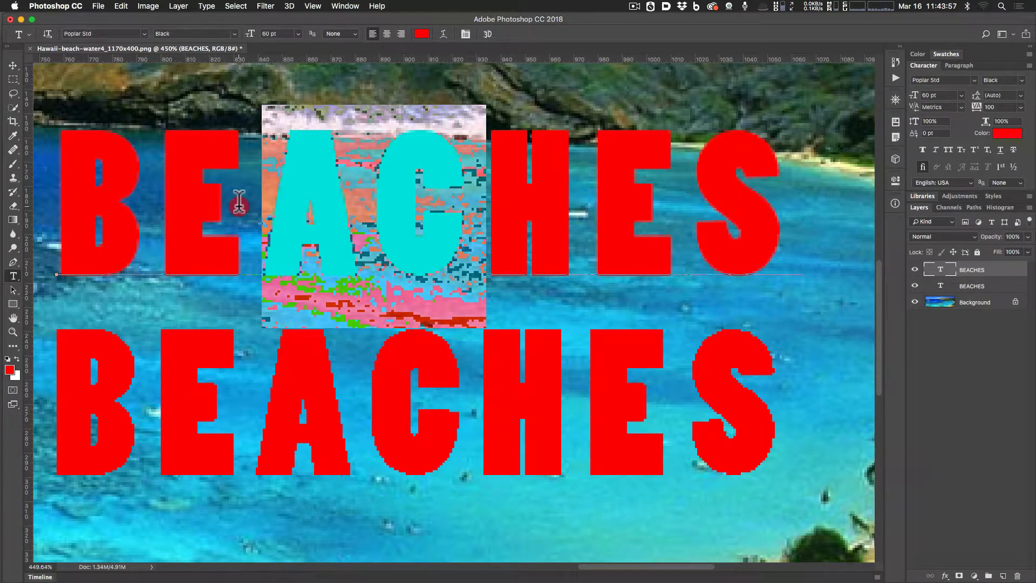
{"action": "left_click_drag", "start_coordinate": [497, 400], "coordinate": [272, 414]}
{"action": "left_click", "coordinate": [393, 401]}
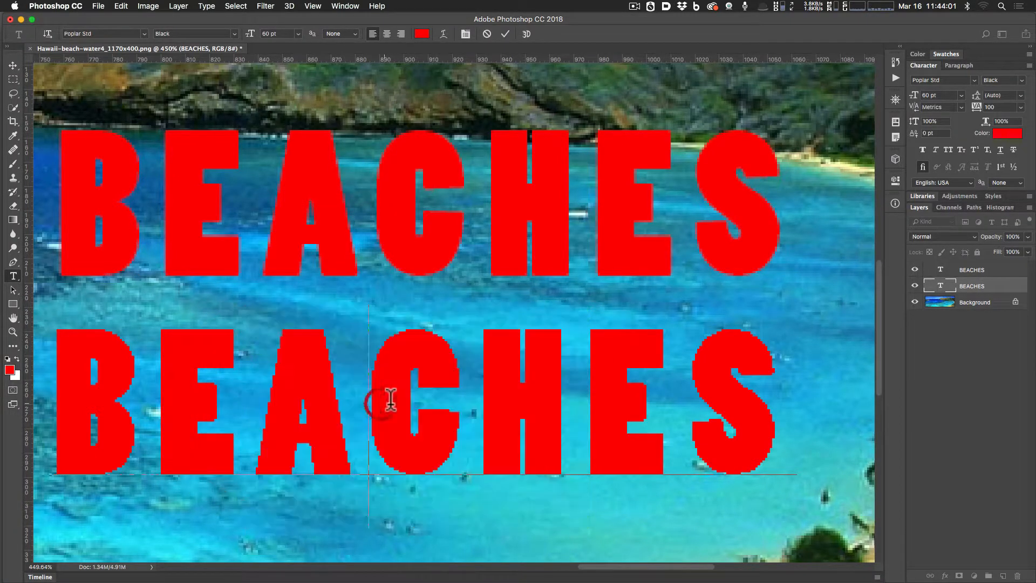
{"action": "left_click", "coordinate": [394, 404]}
{"action": "left_click", "coordinate": [418, 180]}
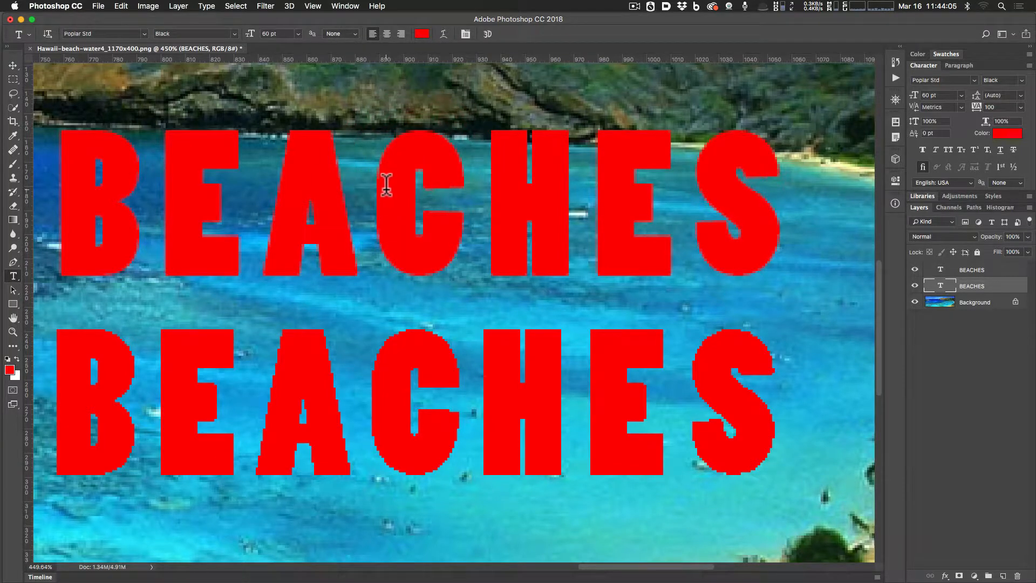
{"action": "left_click", "coordinate": [385, 174]}
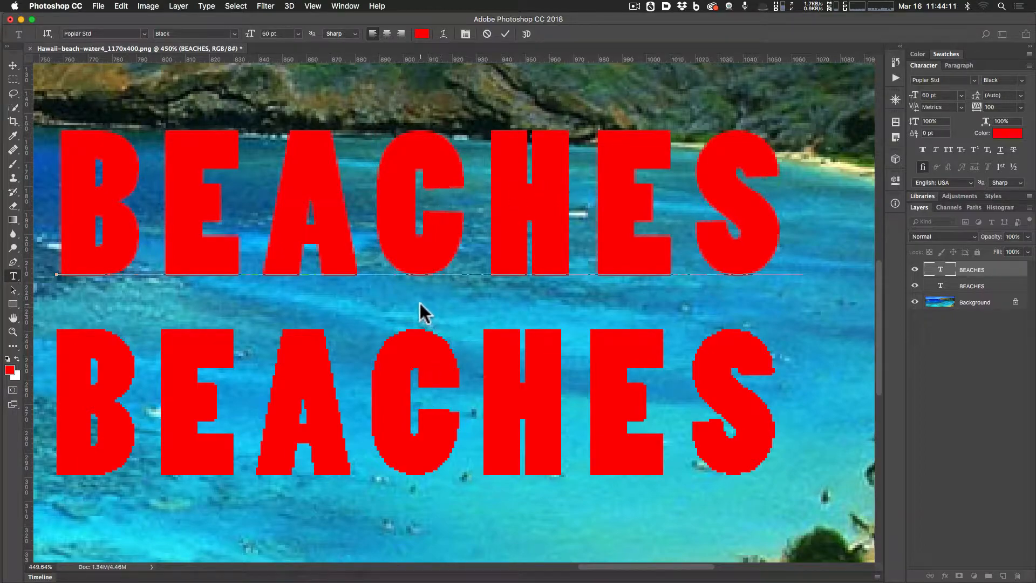
- Examine the edge pixels of the letter C in the Sharp upper text and the None lower text at high magnification
{"action": "scroll", "coordinate": [420, 301], "scroll_direction": "up", "scroll_amount": 3}
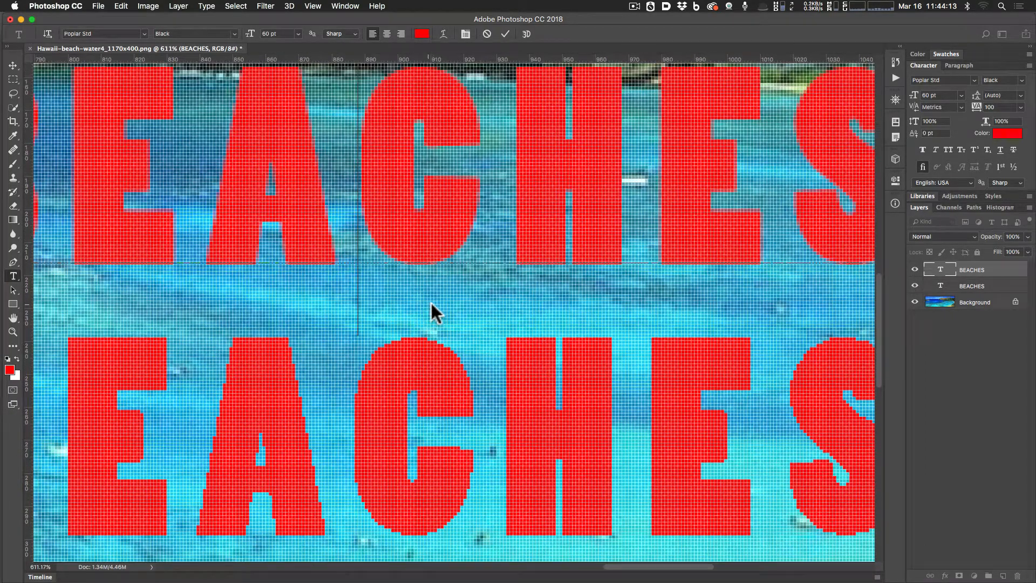
{"action": "scroll", "coordinate": [432, 299], "scroll_direction": "down", "scroll_amount": 3}
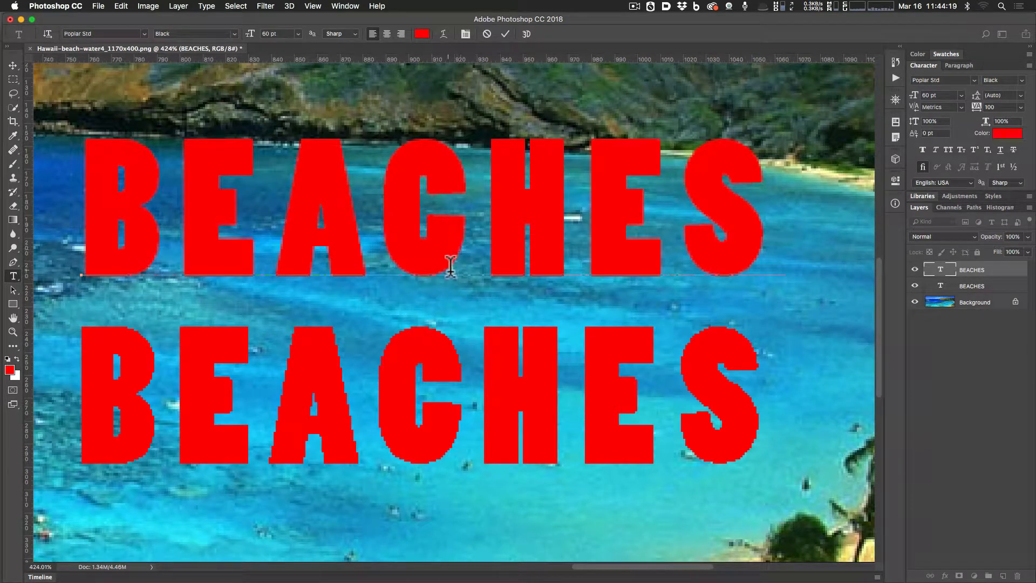
{"action": "scroll", "coordinate": [454, 272], "scroll_direction": "up", "scroll_amount": 5}
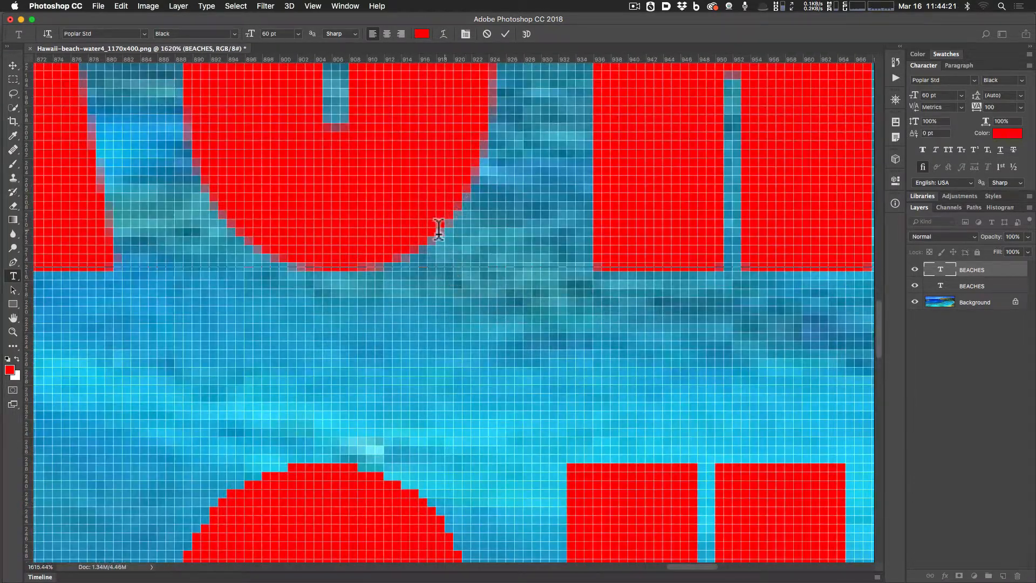
{"action": "scroll", "coordinate": [461, 211], "scroll_direction": "up", "scroll_amount": 3}
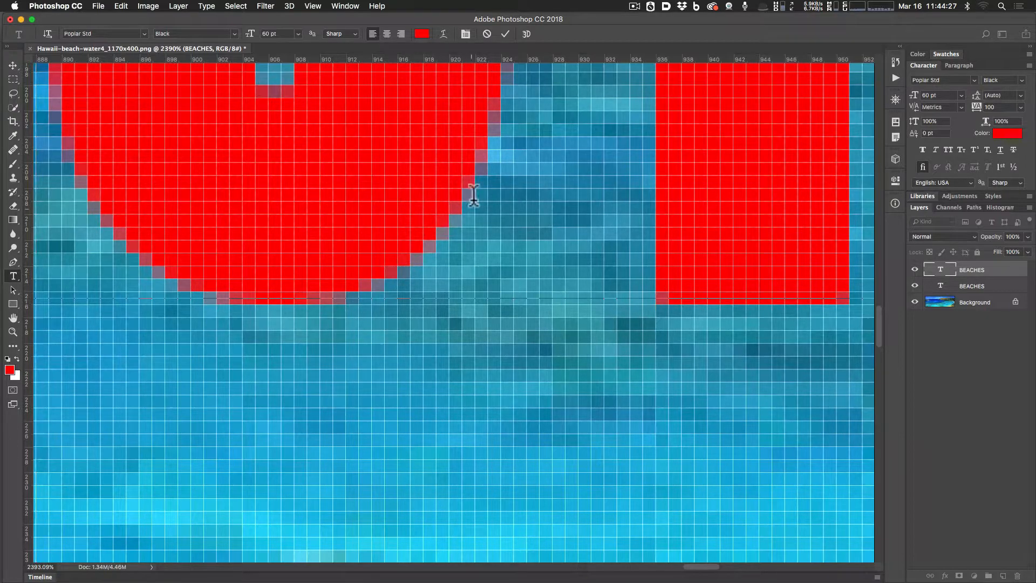
{"action": "scroll", "coordinate": [417, 263], "scroll_direction": "down", "scroll_amount": 1}
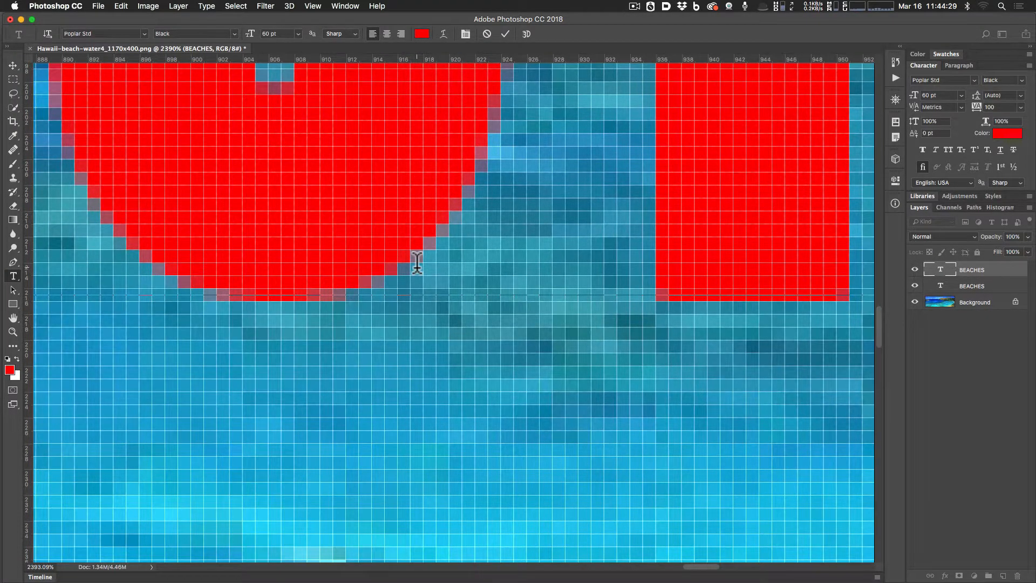
{"action": "scroll", "coordinate": [417, 263], "scroll_direction": "down", "scroll_amount": 10}
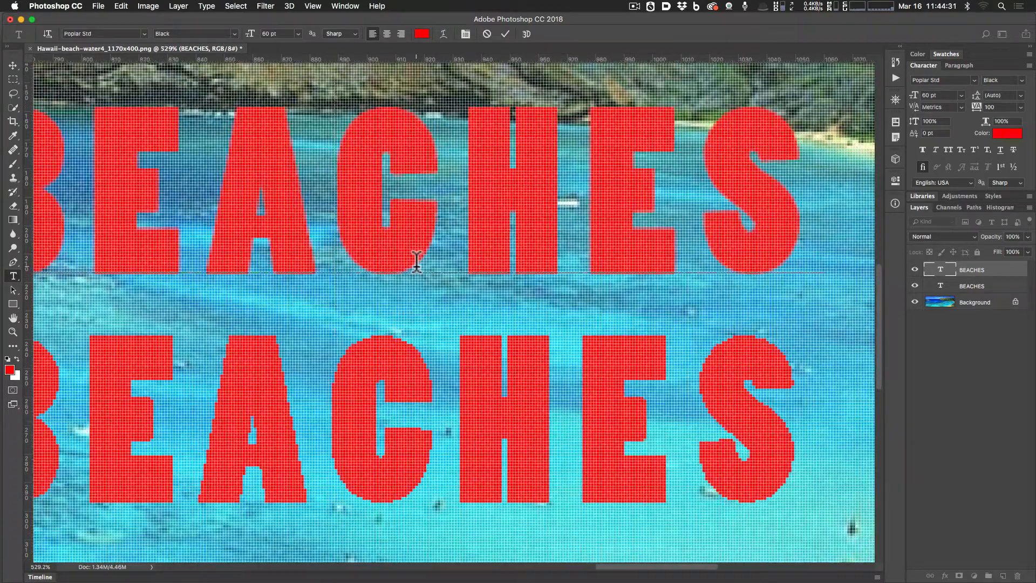
{"action": "scroll", "coordinate": [417, 263], "scroll_direction": "up", "scroll_amount": 12}
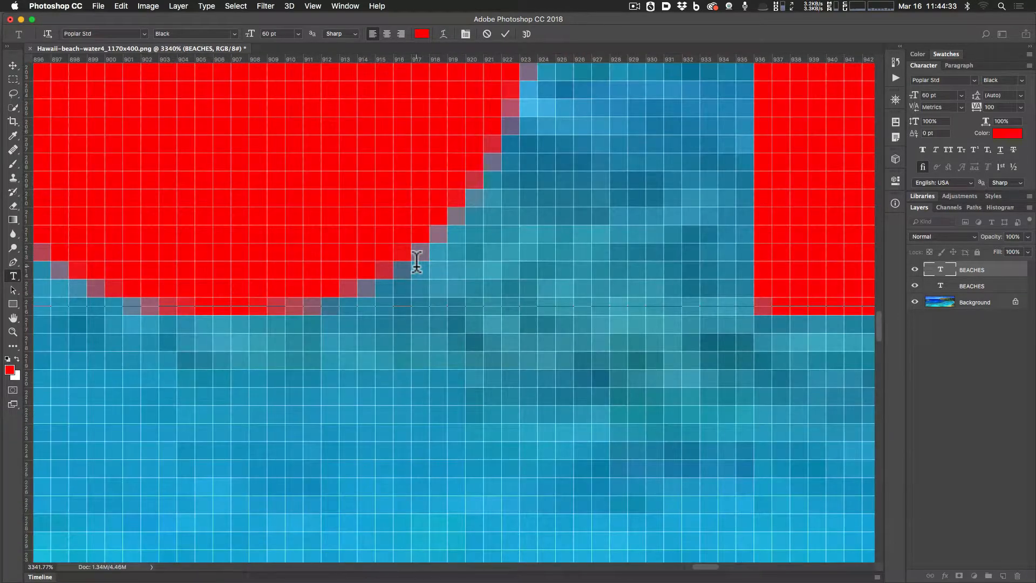
{"action": "scroll", "coordinate": [417, 262], "scroll_direction": "down", "scroll_amount": 1}
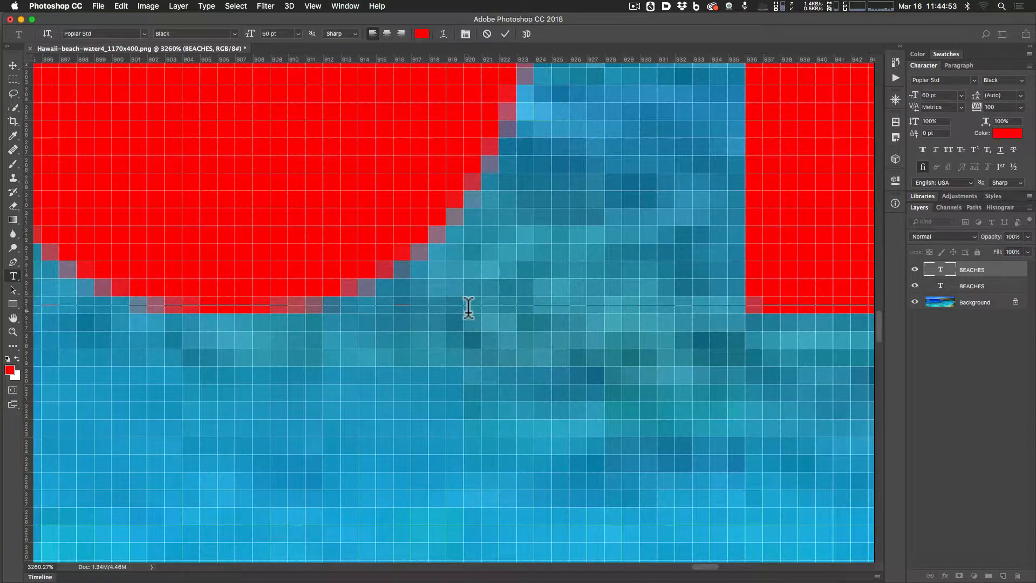
{"action": "left_click", "coordinate": [478, 346]}
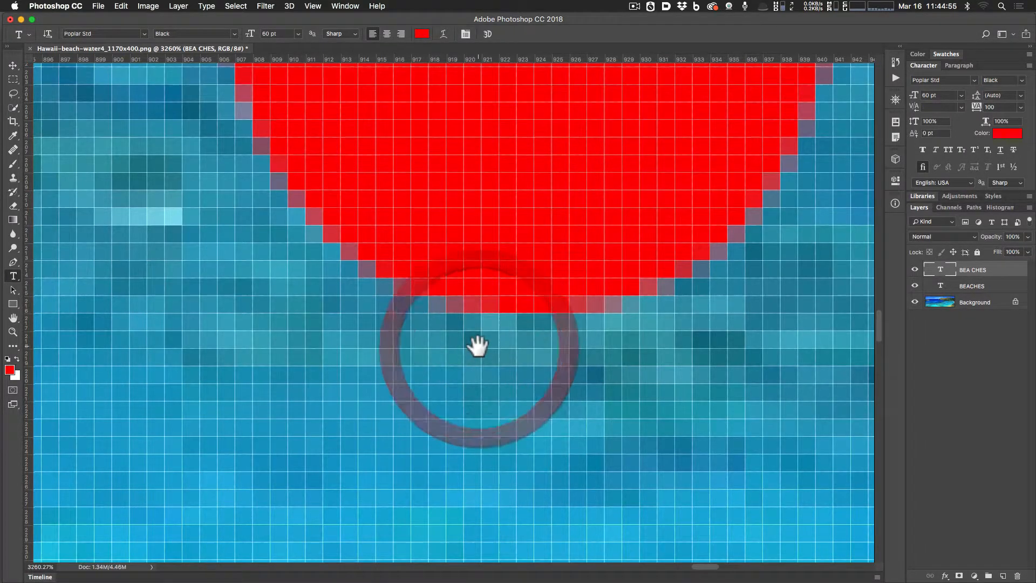
{"action": "scroll", "coordinate": [477, 343], "scroll_direction": "down", "scroll_amount": 8}
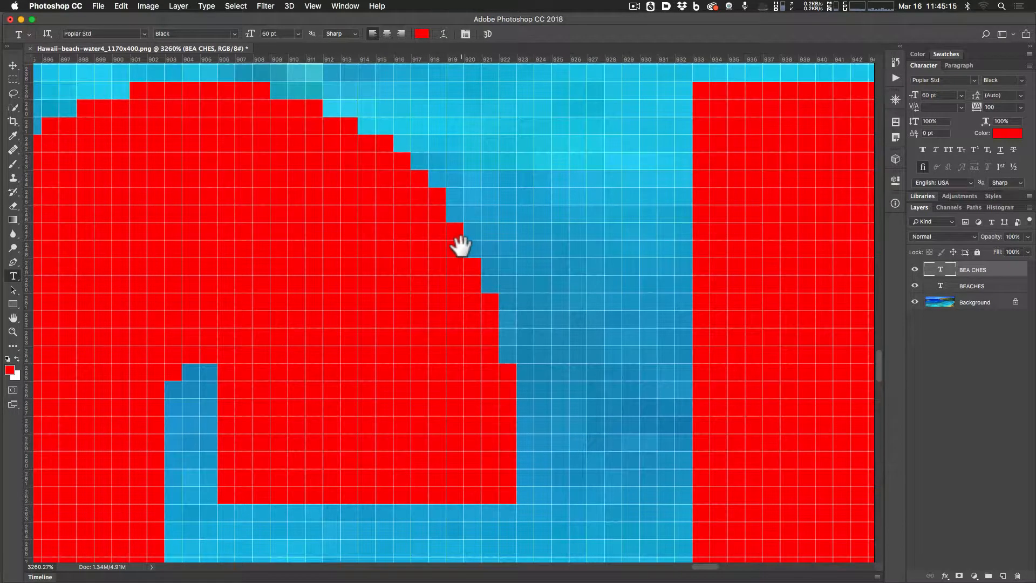
{"action": "left_click_drag", "start_coordinate": [461, 248], "coordinate": [461, 248]}
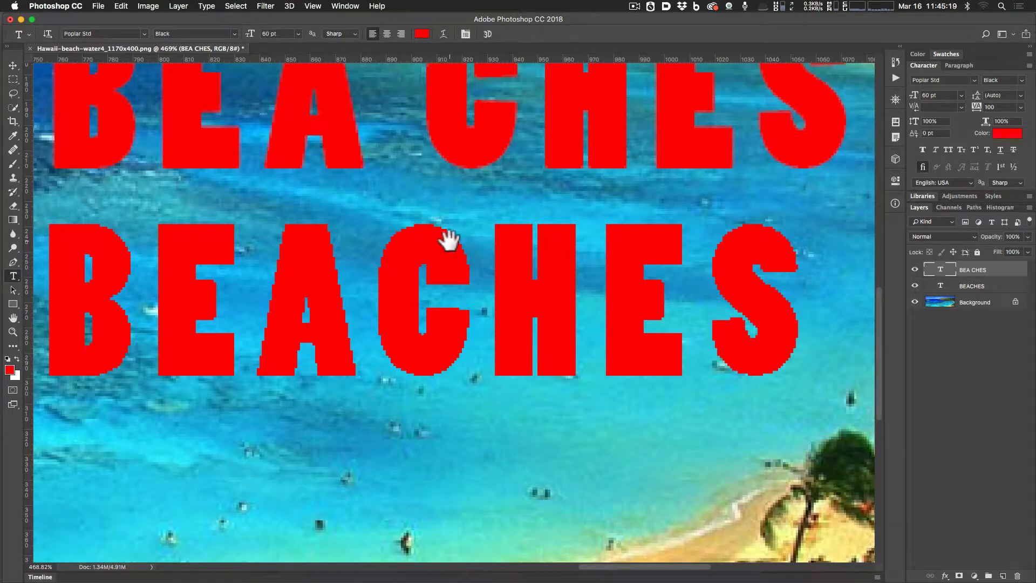
- Fit the whole image in view, delete the lower BEACHES text layer and select the remaining text layer
{"action": "left_click", "coordinate": [12, 66]}
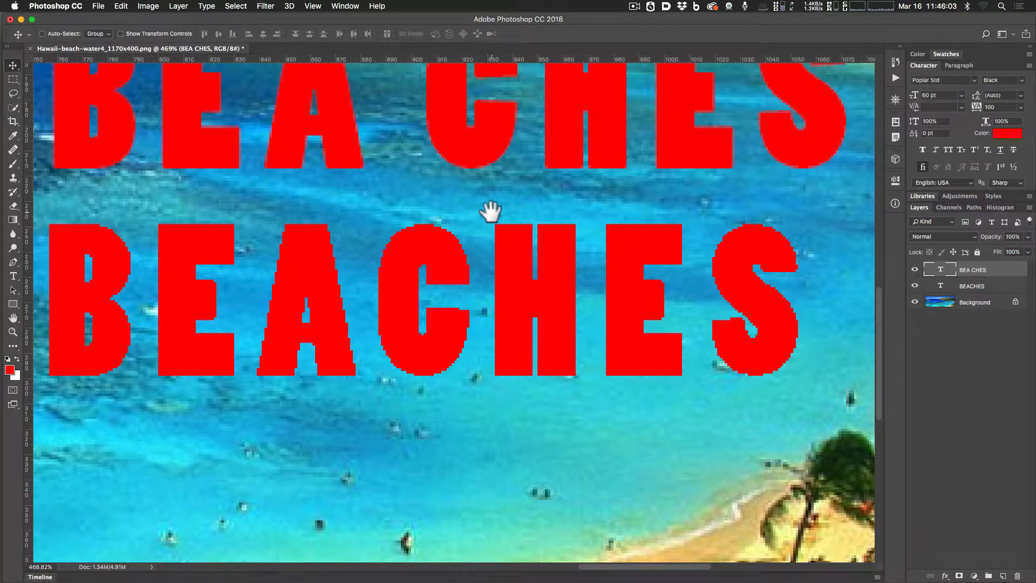
{"action": "key", "text": "super+1"}
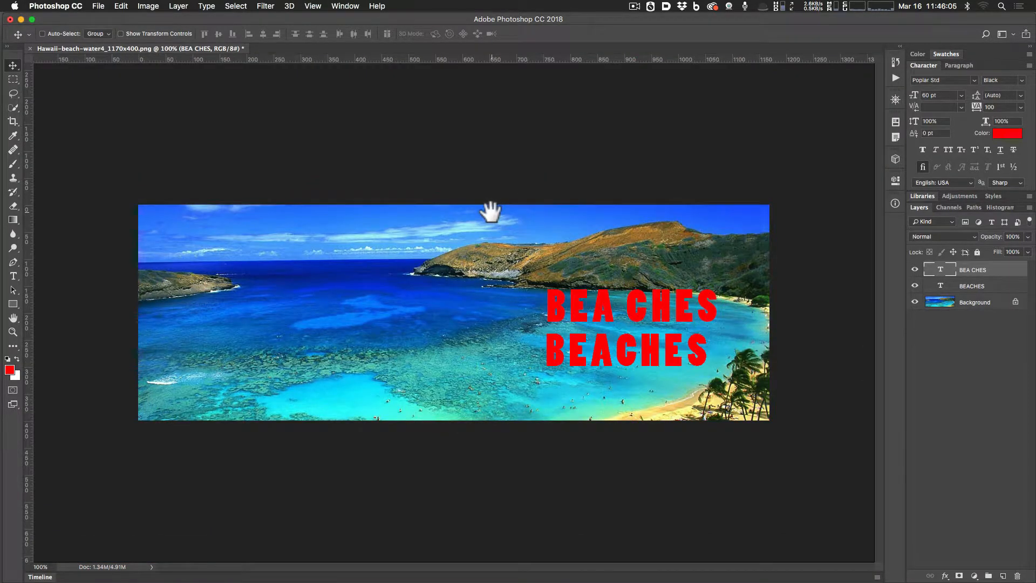
{"action": "key", "text": "super+0"}
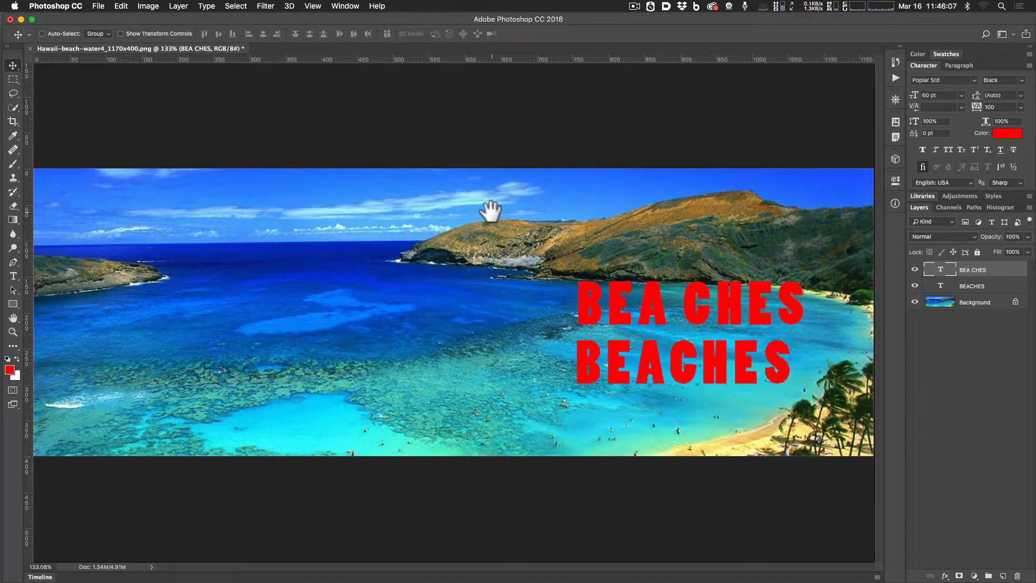
{"action": "left_click", "coordinate": [915, 269]}
{"action": "left_click_drag", "start_coordinate": [915, 273], "coordinate": [914, 287]}
{"action": "left_click", "coordinate": [972, 287]}
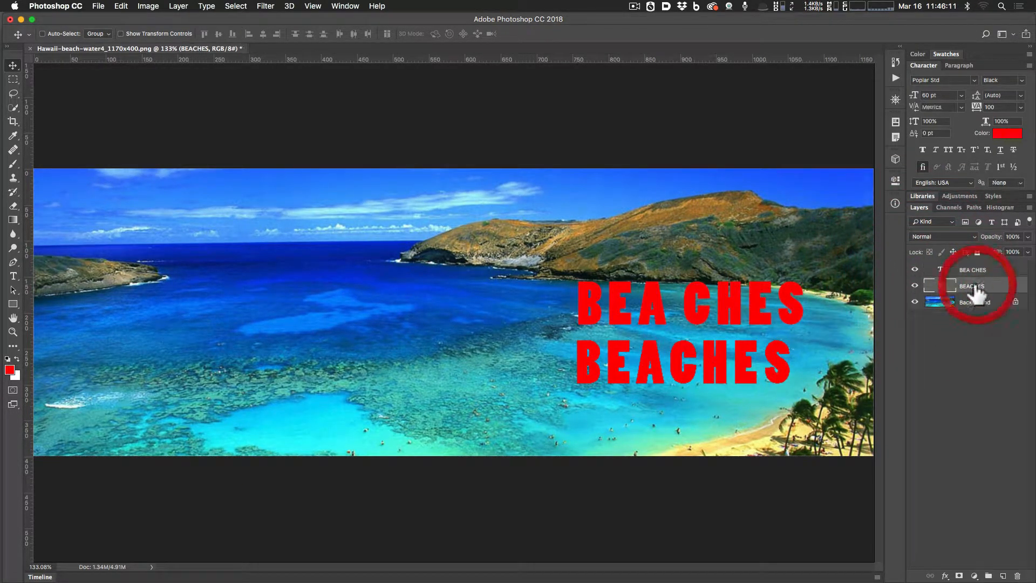
{"action": "left_click_drag", "start_coordinate": [975, 291], "coordinate": [1018, 577]}
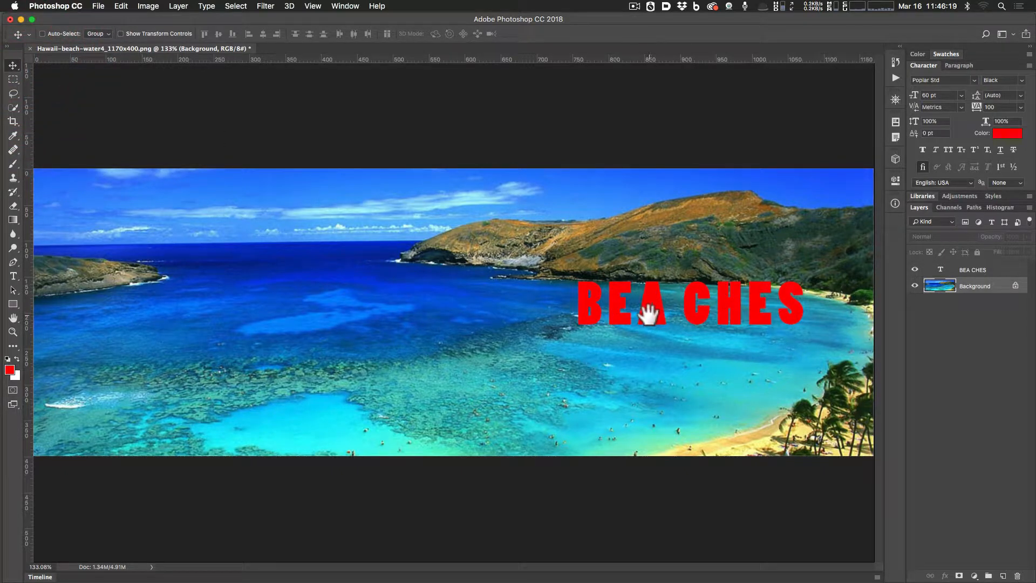
{"action": "left_click", "coordinate": [645, 333]}
{"action": "left_click", "coordinate": [943, 269]}
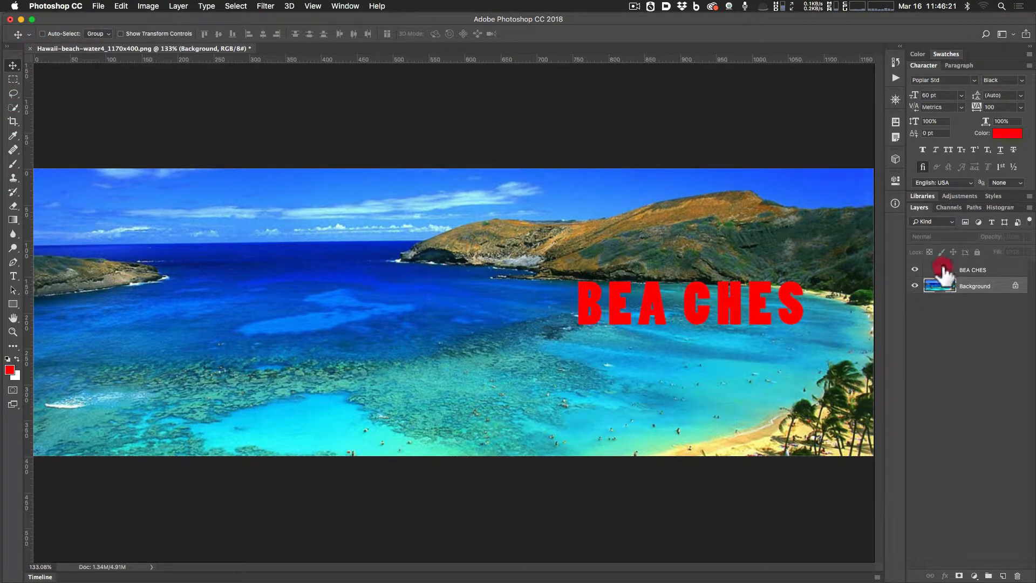
{"action": "left_click", "coordinate": [723, 351]}
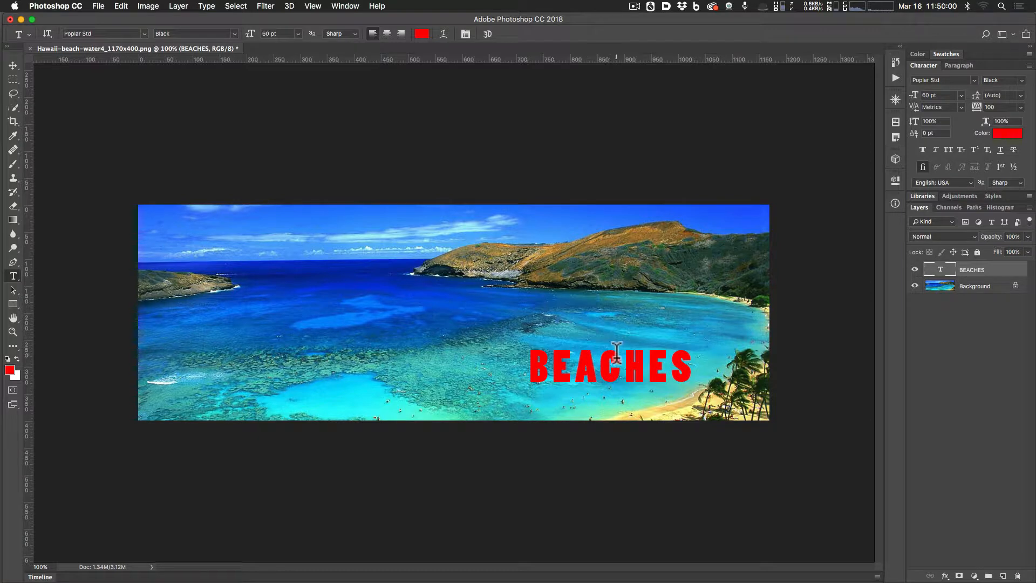
- Select the whole word BEACHES and set its vertical scale to 125%
{"action": "left_click_drag", "start_coordinate": [693, 367], "coordinate": [536, 368]}
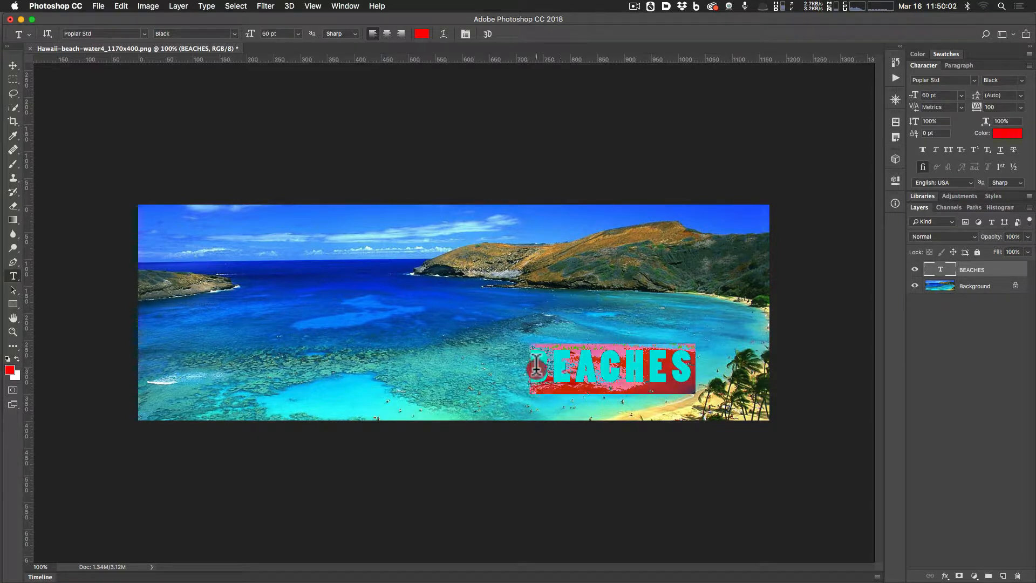
{"action": "double_click", "coordinate": [585, 365]}
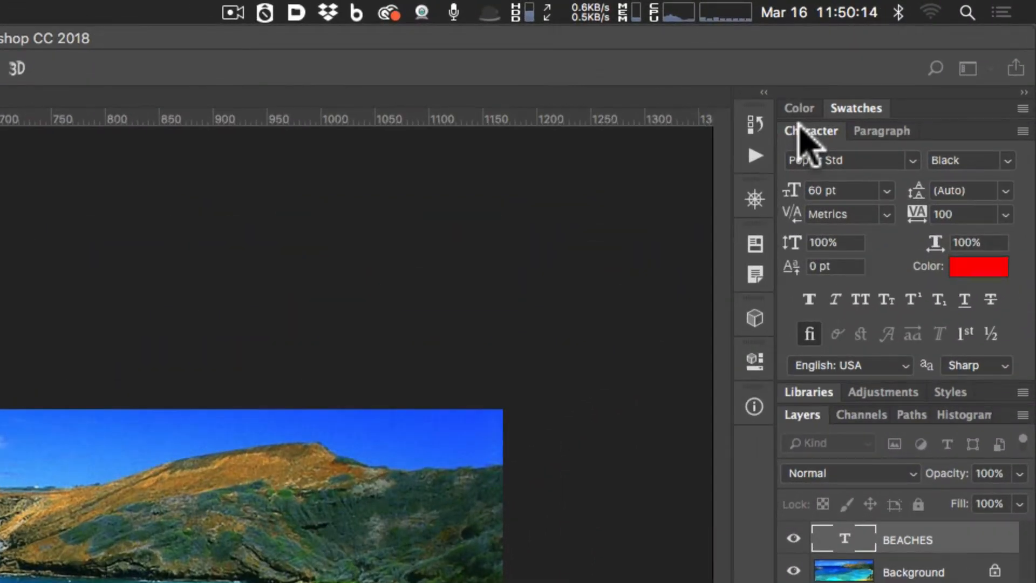
{"action": "left_click", "coordinate": [887, 191]}
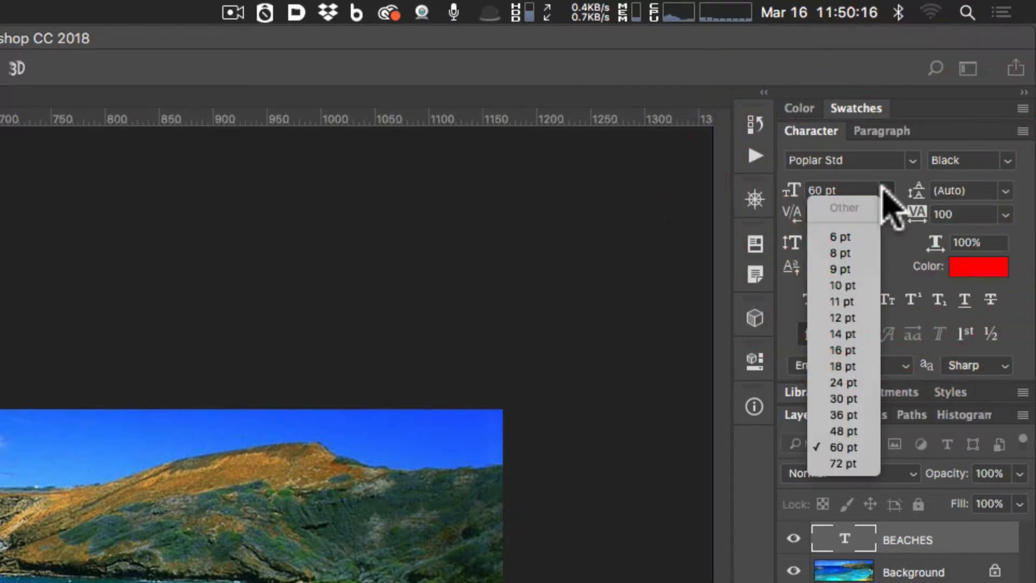
{"action": "left_click", "coordinate": [1017, 184]}
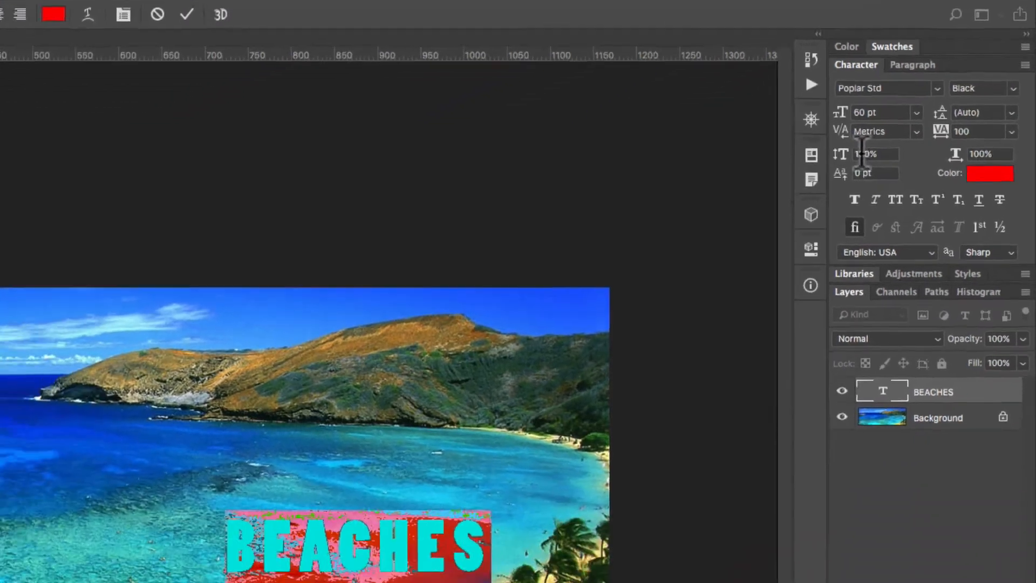
{"action": "double_click", "coordinate": [820, 244]}
{"action": "type", "text": "12"}
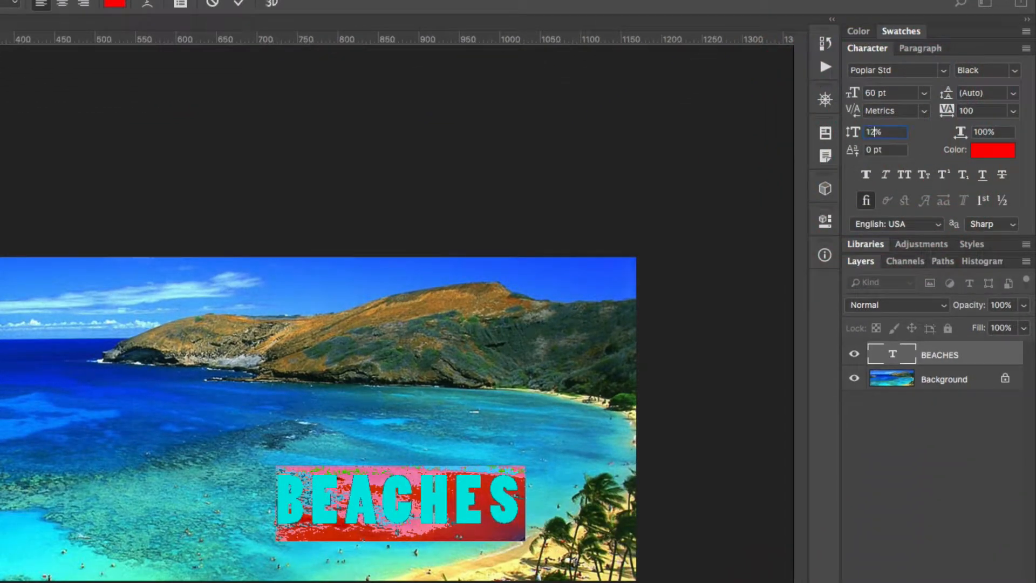
{"action": "type", "text": "5"}
{"action": "key", "text": "Return"}
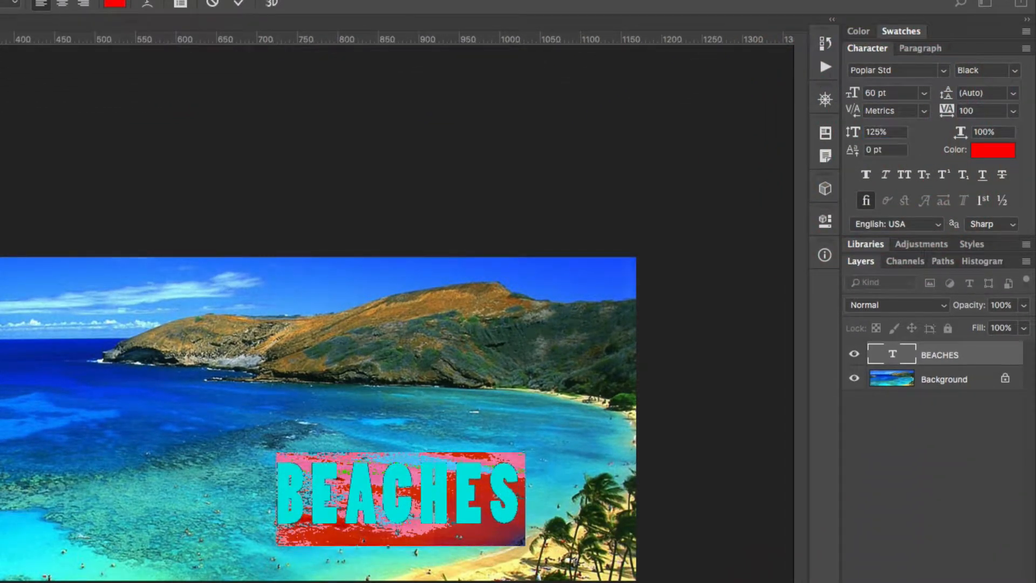
- Set the horizontal scale of the BEACHES text to 150% and shift it left so it fits inside the photo
{"action": "double_click", "coordinate": [984, 131]}
{"action": "type", "text": "150"}
{"action": "key", "text": "Return"}
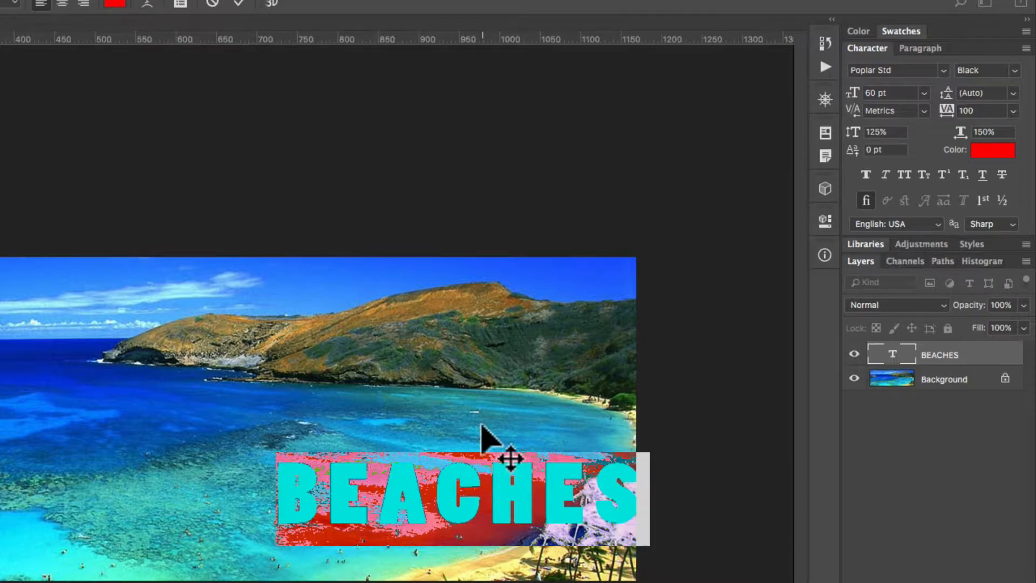
{"action": "left_click_drag", "start_coordinate": [482, 427], "coordinate": [397, 435]}
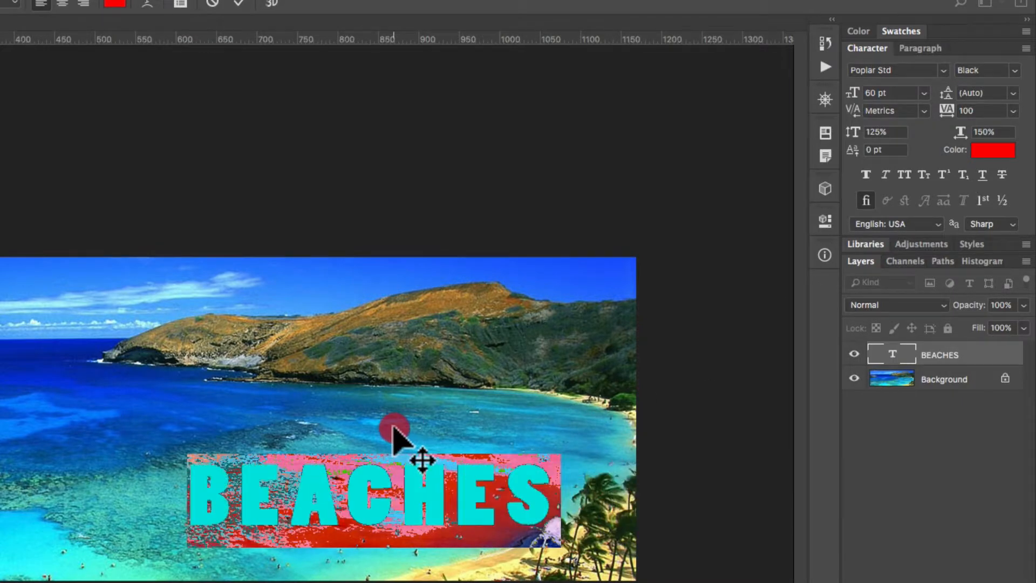
- Try faux italic on the selected BEACHES text and turn it off again
{"action": "left_click", "coordinate": [889, 175]}
{"action": "left_click", "coordinate": [890, 175]}
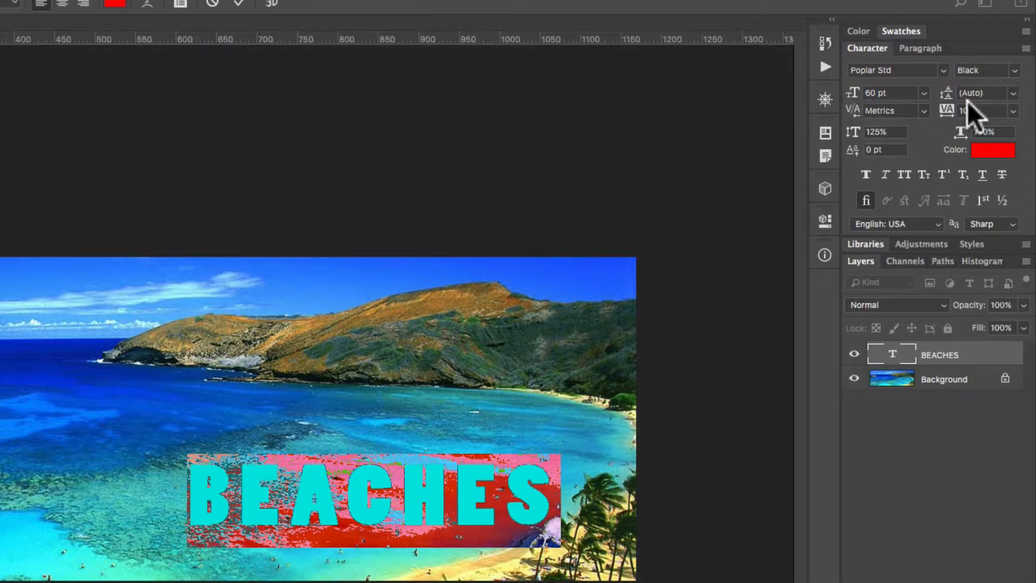
- Review the kerning options for the BEACHES text and set its tracking to 25
{"action": "left_click", "coordinate": [923, 111]}
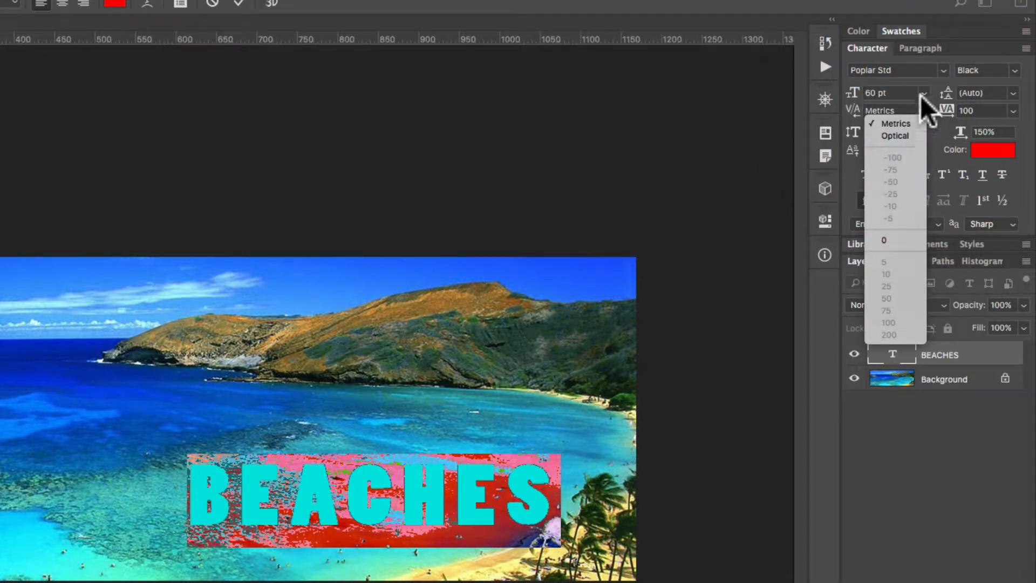
{"action": "left_click", "coordinate": [921, 96]}
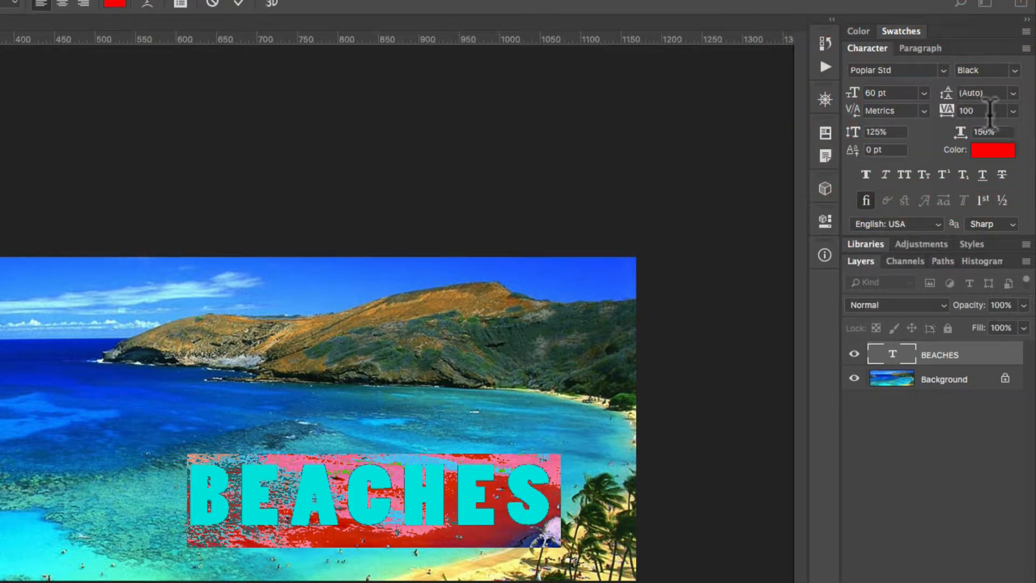
{"action": "left_click", "coordinate": [1014, 111]}
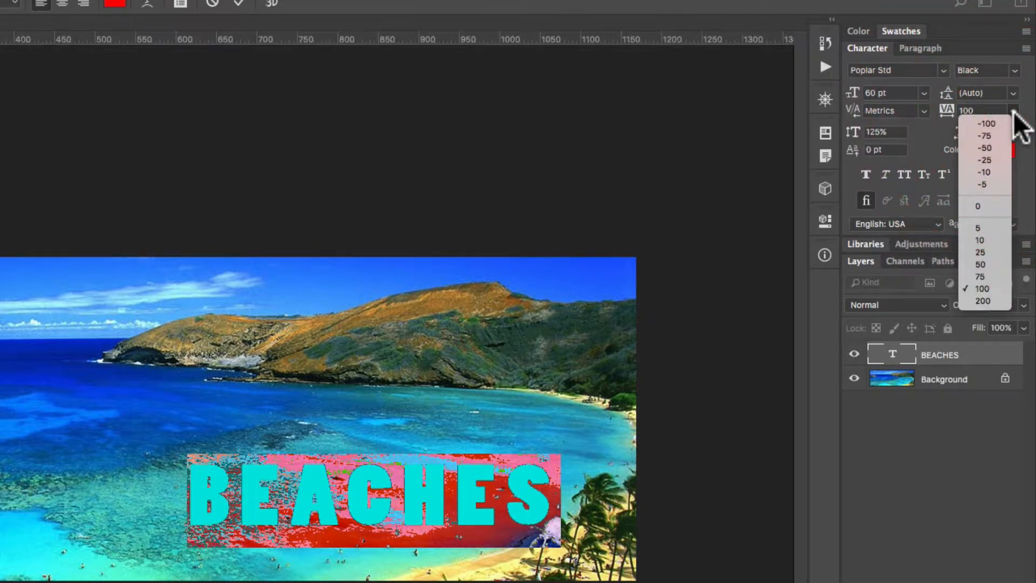
{"action": "left_click", "coordinate": [986, 252]}
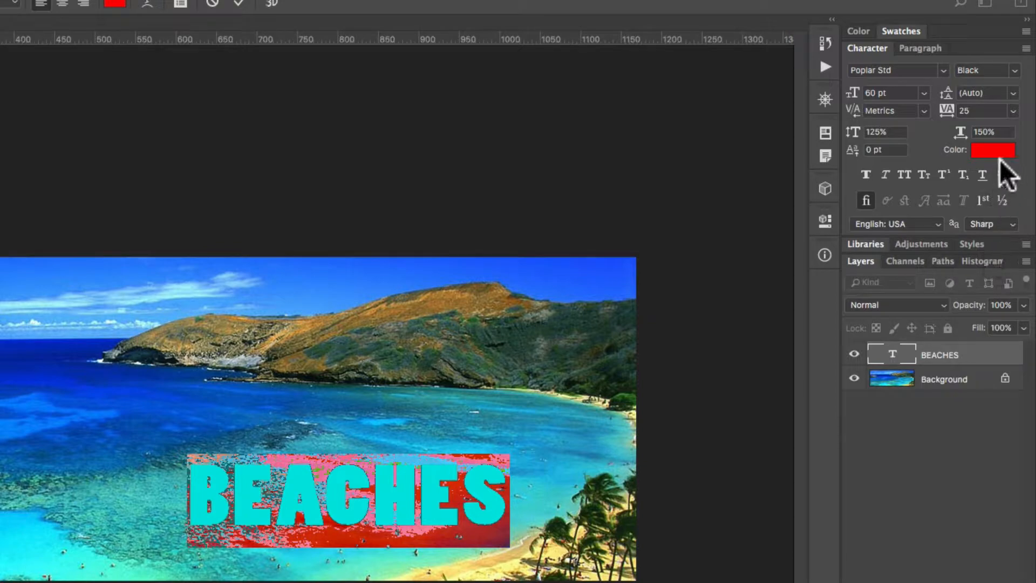
- Try tracking values of 75 and -25 on the selected BEACHES text and set its tracking to 0
{"action": "left_click", "coordinate": [1013, 111]}
{"action": "left_click", "coordinate": [995, 275]}
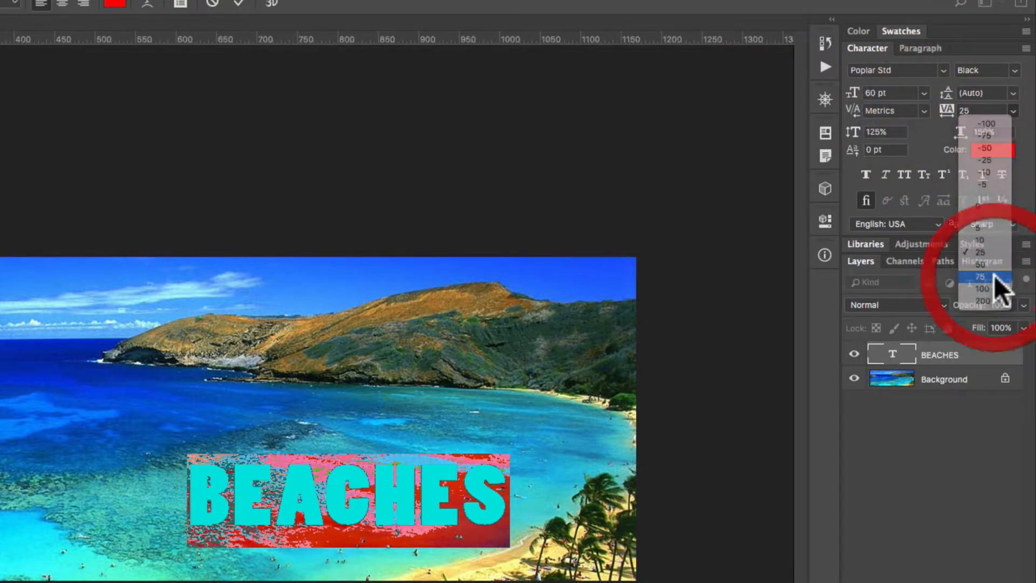
{"action": "left_click", "coordinate": [1012, 110]}
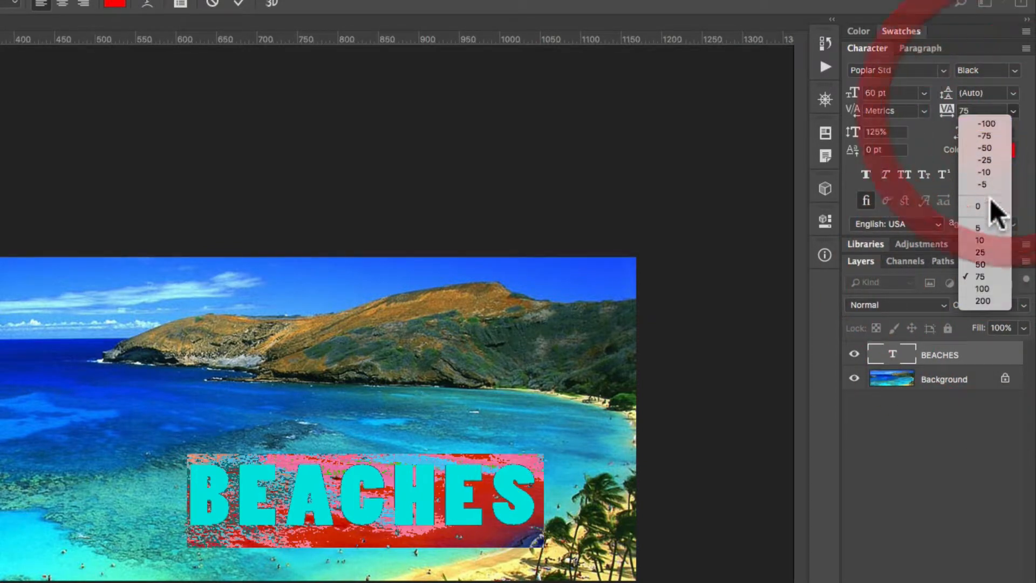
{"action": "left_click", "coordinate": [989, 203]}
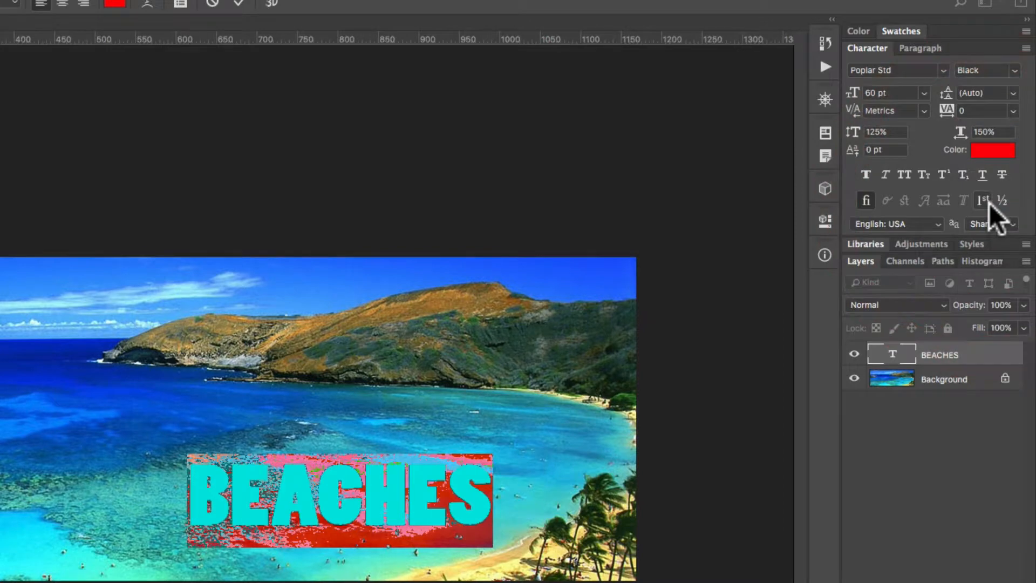
{"action": "left_click", "coordinate": [1014, 110]}
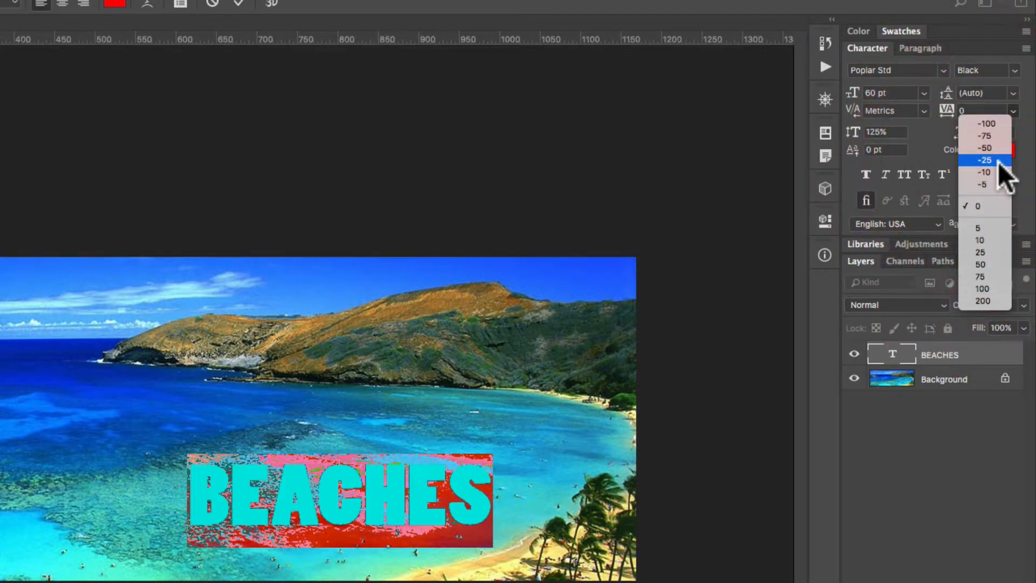
{"action": "left_click", "coordinate": [999, 161]}
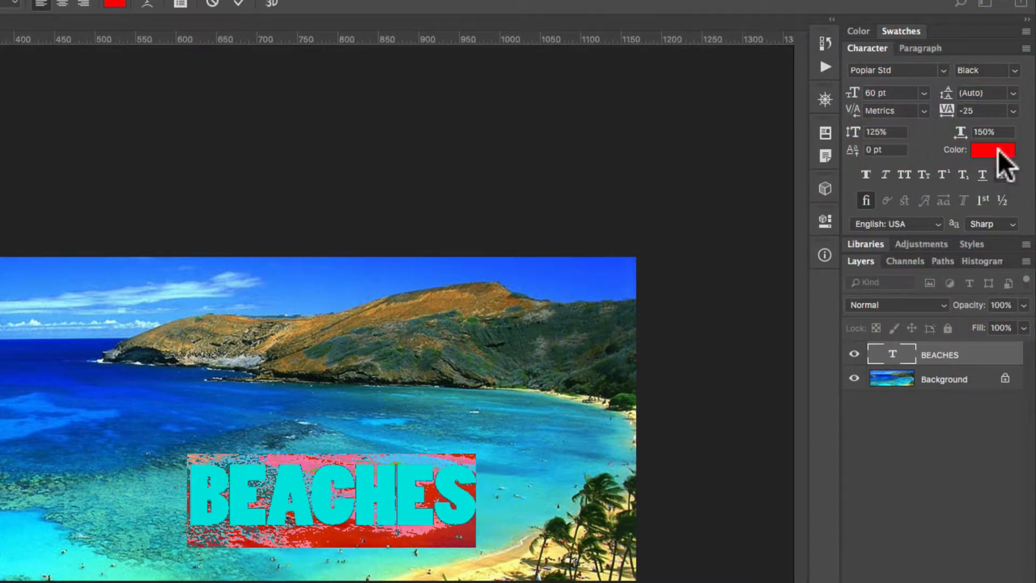
{"action": "left_click", "coordinate": [1013, 111]}
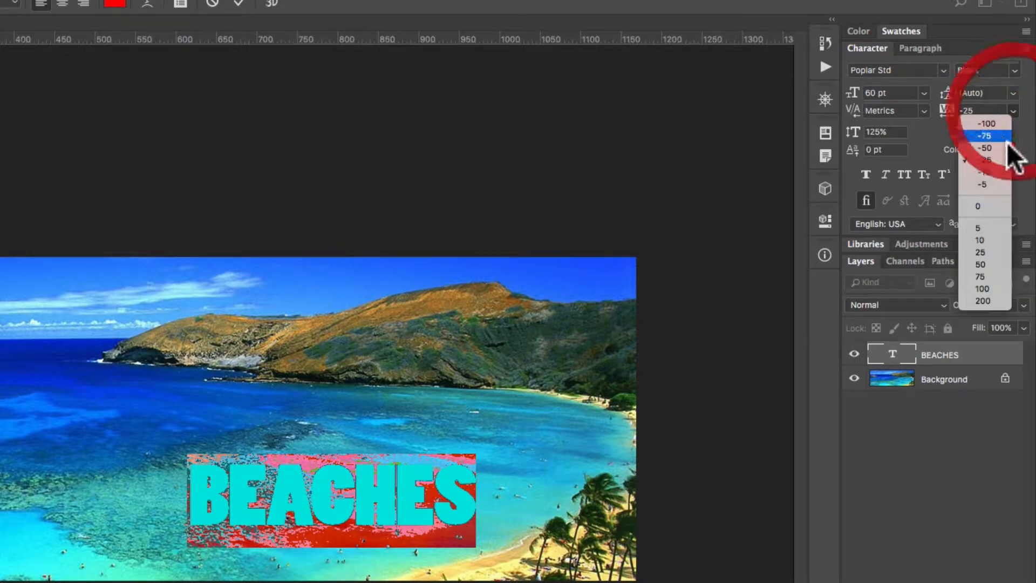
{"action": "left_click", "coordinate": [992, 202]}
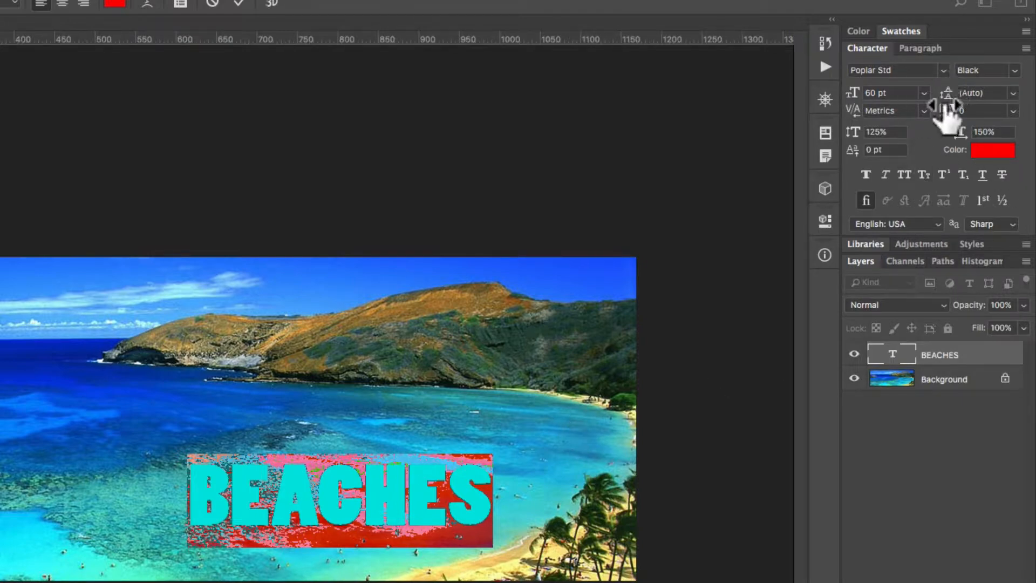
- Review the paragraph settings for the BEACHES text and finish editing the text with the Move tool
{"action": "left_click", "coordinate": [919, 50]}
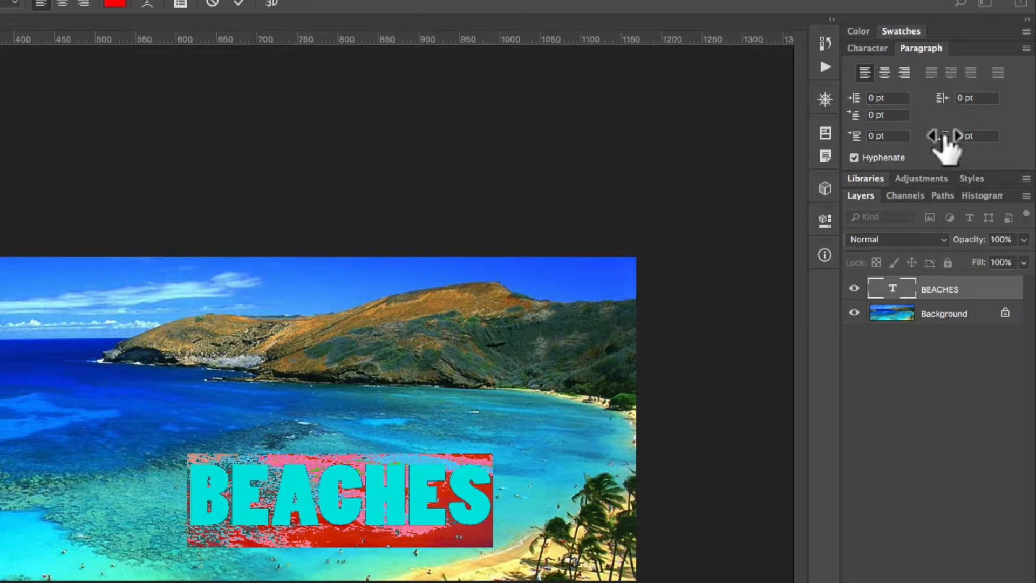
{"action": "left_click", "coordinate": [867, 49]}
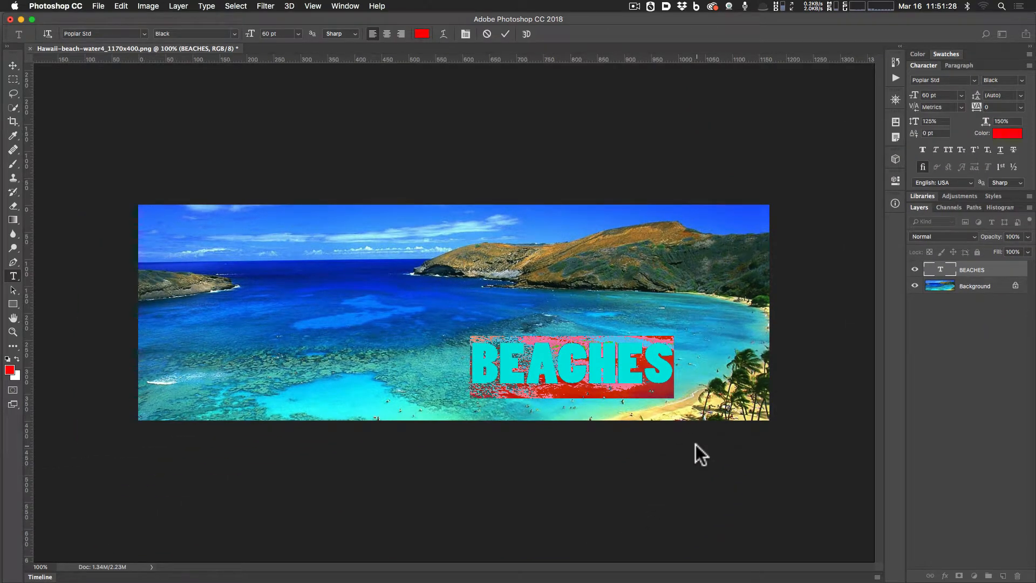
{"action": "left_click", "coordinate": [18, 66]}
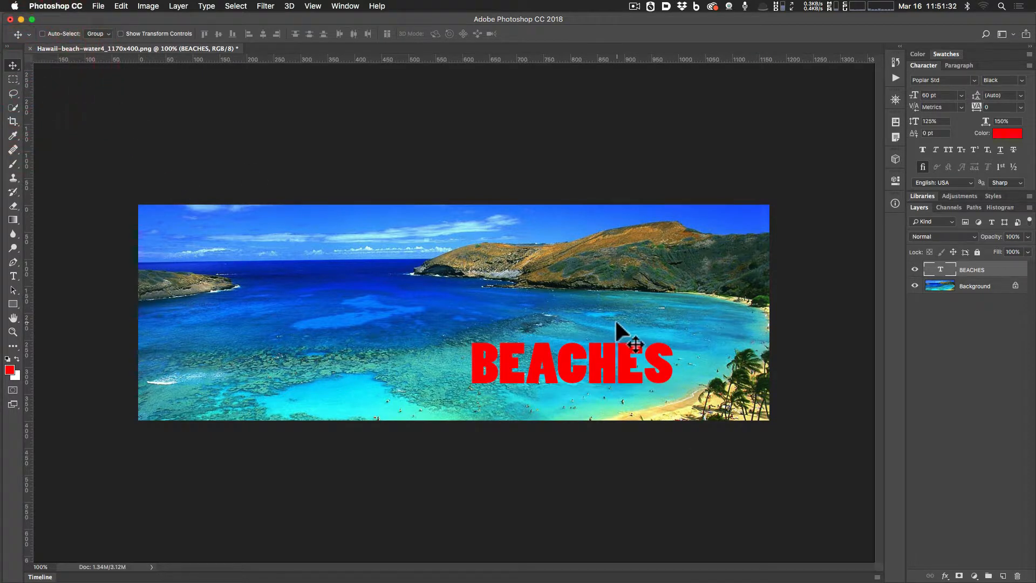
- Free-transform the BEACHES text, resizing it, rotating it counterclockwise and moving it over the bay near the beach
{"action": "key", "text": "super+t"}
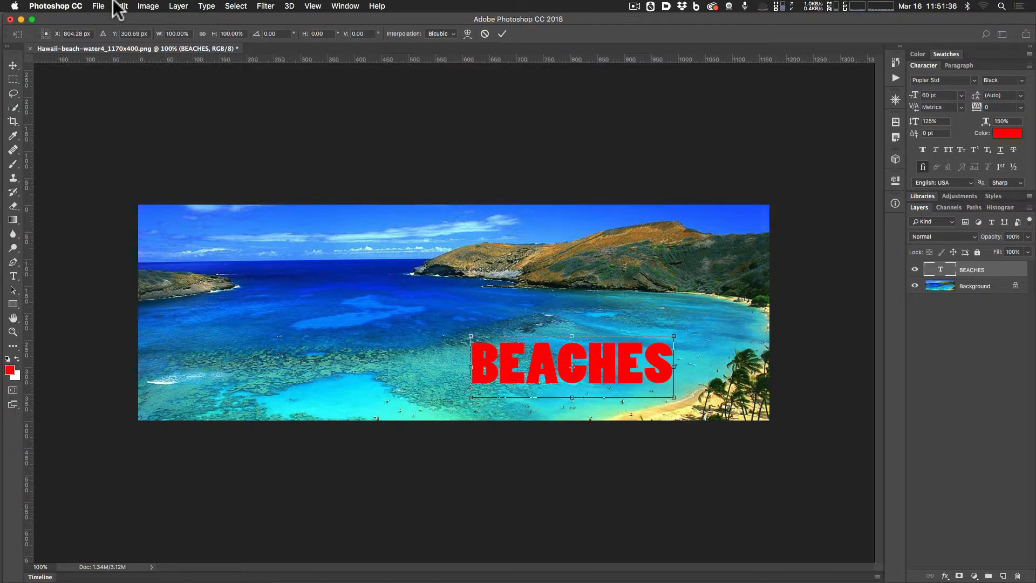
{"action": "left_click", "coordinate": [119, 7]}
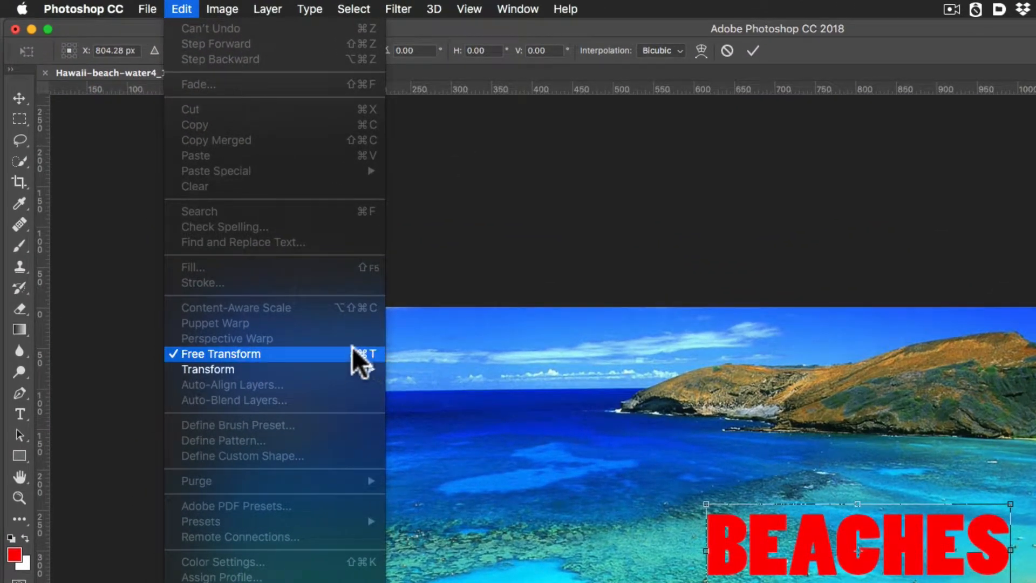
{"action": "left_click", "coordinate": [182, 9]}
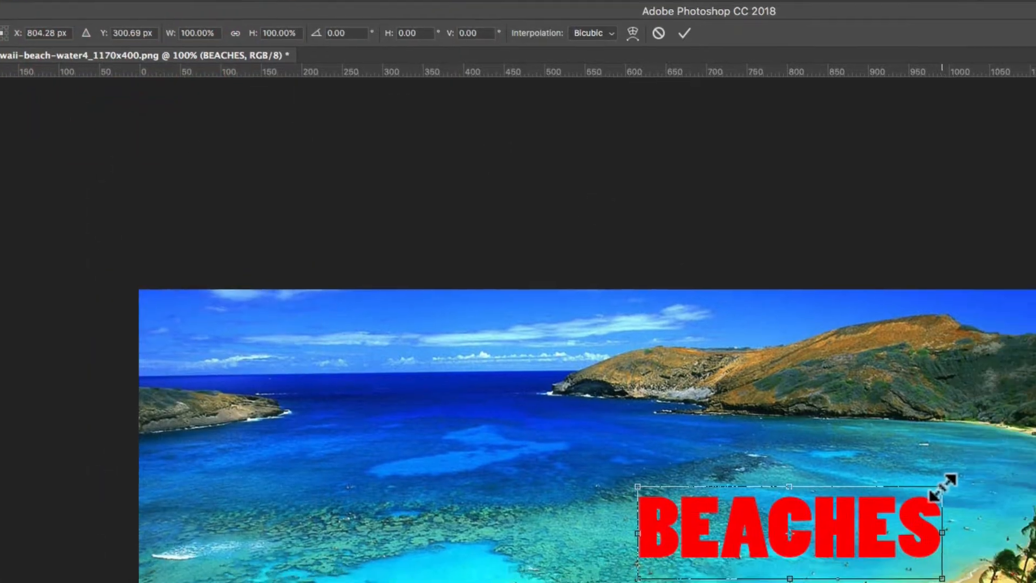
{"action": "left_click_drag", "start_coordinate": [1011, 504], "coordinate": [1021, 447]}
{"action": "left_click_drag", "start_coordinate": [679, 359], "coordinate": [664, 324]}
{"action": "left_click_drag", "start_coordinate": [604, 443], "coordinate": [668, 445]}
{"action": "left_click_drag", "start_coordinate": [760, 467], "coordinate": [754, 452]}
{"action": "left_click_drag", "start_coordinate": [636, 443], "coordinate": [631, 455]}
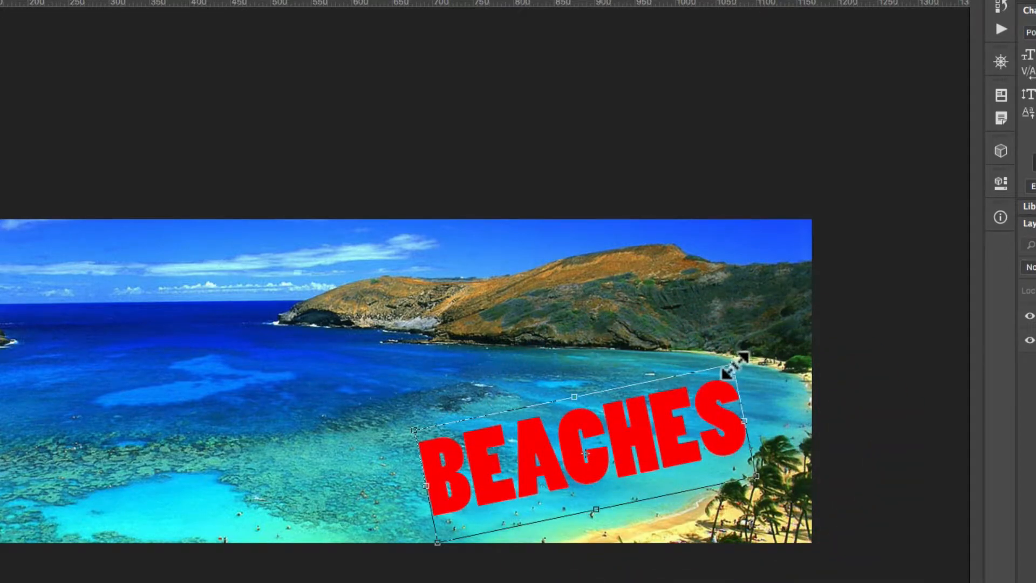
- Skew the BEACHES text by about -18.8° so its ends stand nearly vertical, and reposition it beside the shoreline
{"action": "left_click_drag", "start_coordinate": [735, 365], "coordinate": [735, 254]}
{"action": "left_click_drag", "start_coordinate": [624, 398], "coordinate": [652, 420]}
{"action": "left_click_drag", "start_coordinate": [780, 451], "coordinate": [759, 462]}
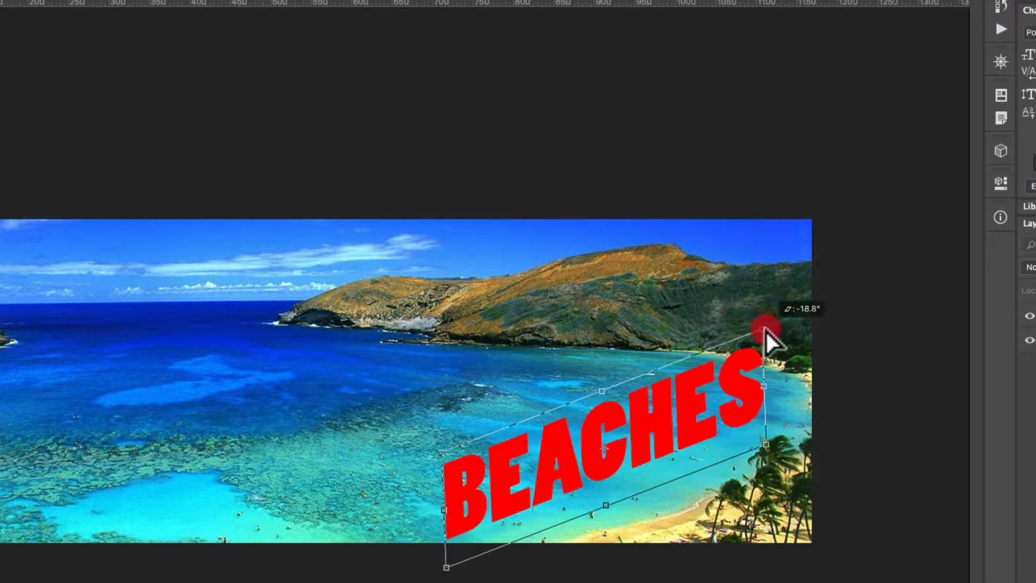
{"action": "mouse_move", "coordinate": [634, 447]}
{"action": "left_mouse_down"}
{"action": "mouse_move", "coordinate": [666, 452]}
{"action": "mouse_move", "coordinate": [658, 438]}
{"action": "mouse_move", "coordinate": [649, 444]}
{"action": "left_mouse_up"}
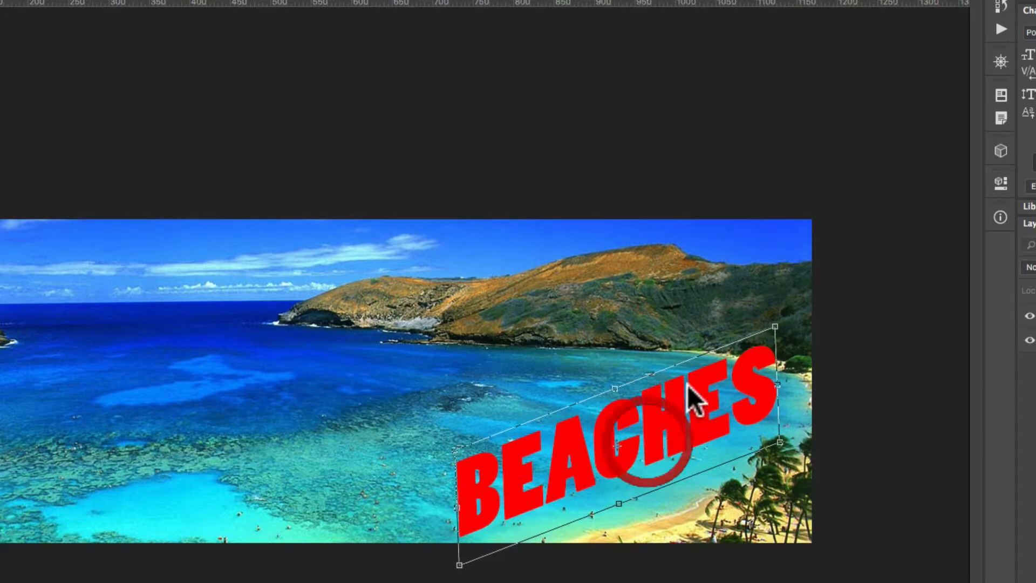
- Scale the BEACHES text down to about 99% width and 92% height, reposition it in the bay and apply the transform
{"action": "left_click_drag", "start_coordinate": [776, 327], "coordinate": [738, 367]}
{"action": "left_click_drag", "start_coordinate": [653, 428], "coordinate": [669, 421]}
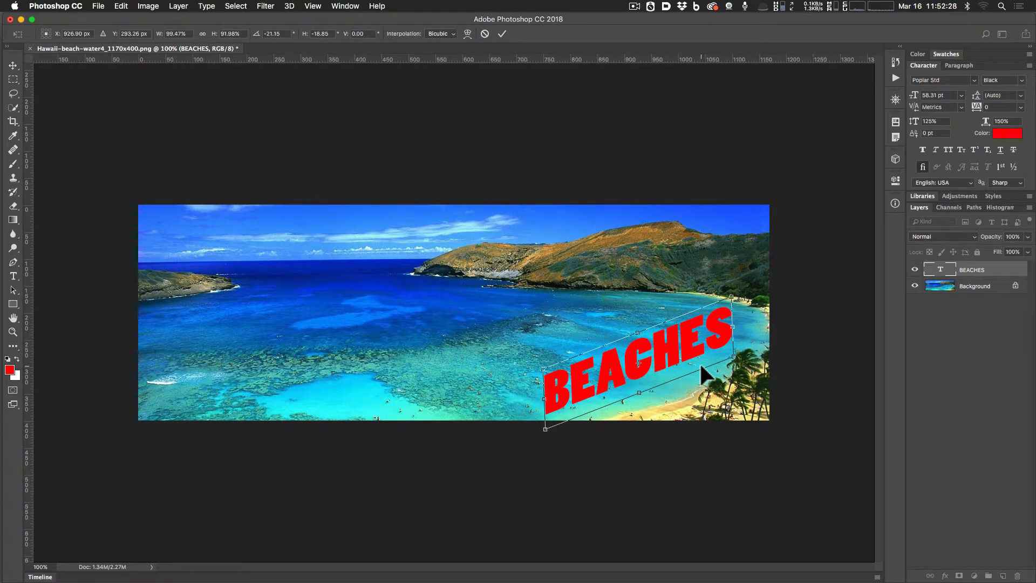
{"action": "key", "text": "Return"}
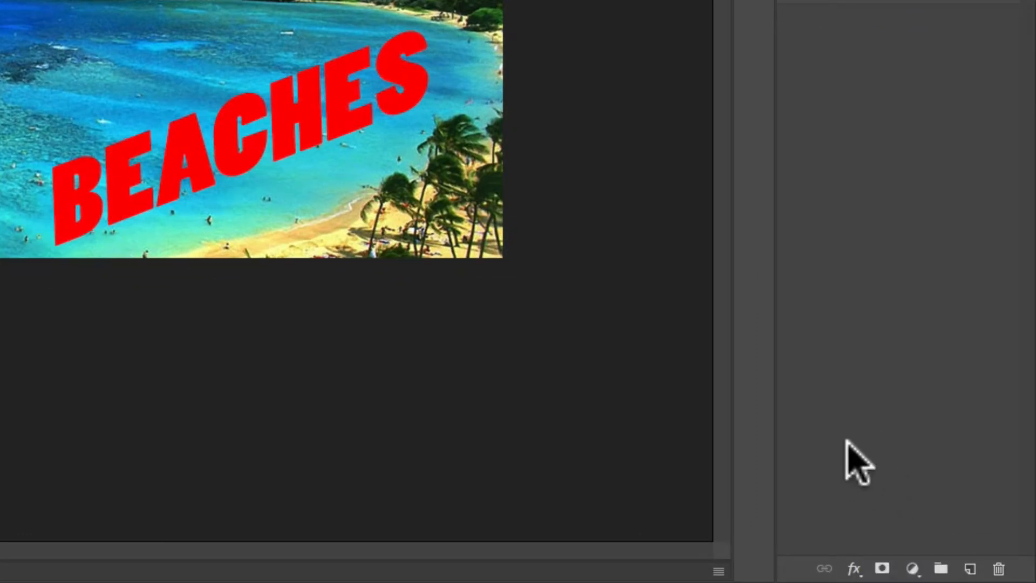
- Add a Bevel & Emboss layer style to the BEACHES layer and move the Layer Style dialog clear of the text
{"action": "left_click", "coordinate": [853, 569]}
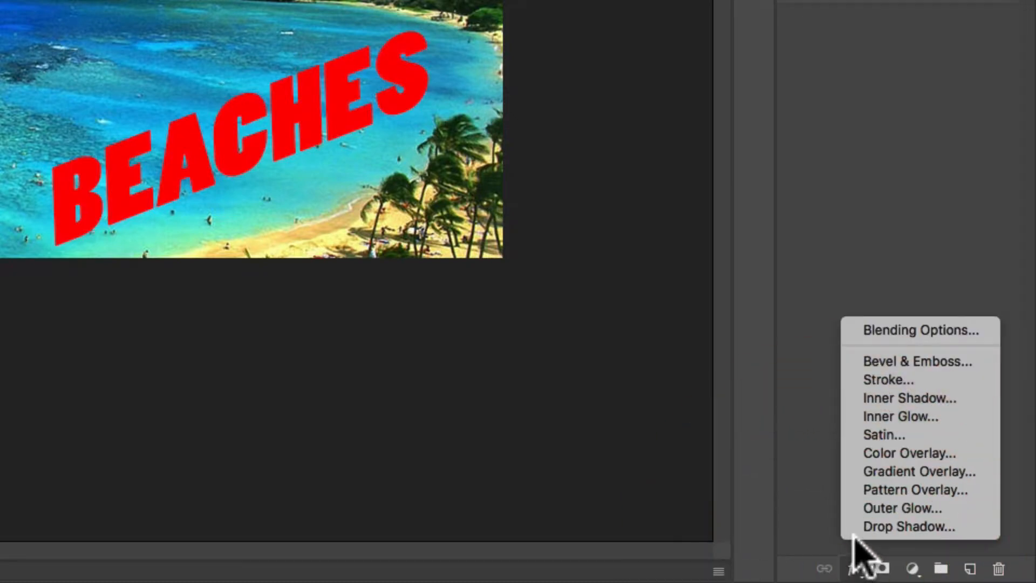
{"action": "left_click", "coordinate": [907, 368]}
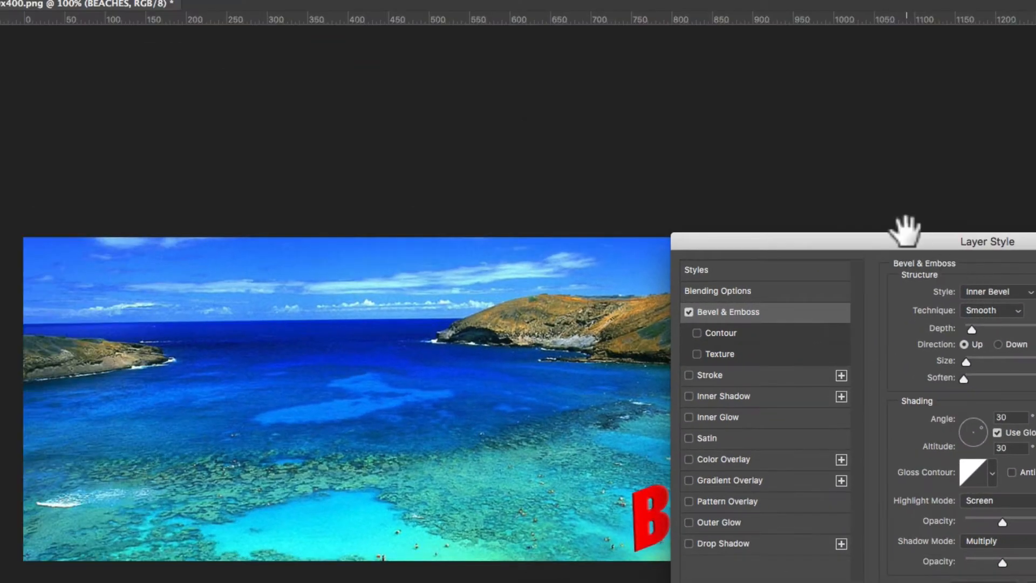
{"action": "left_click_drag", "start_coordinate": [907, 229], "coordinate": [435, 31]}
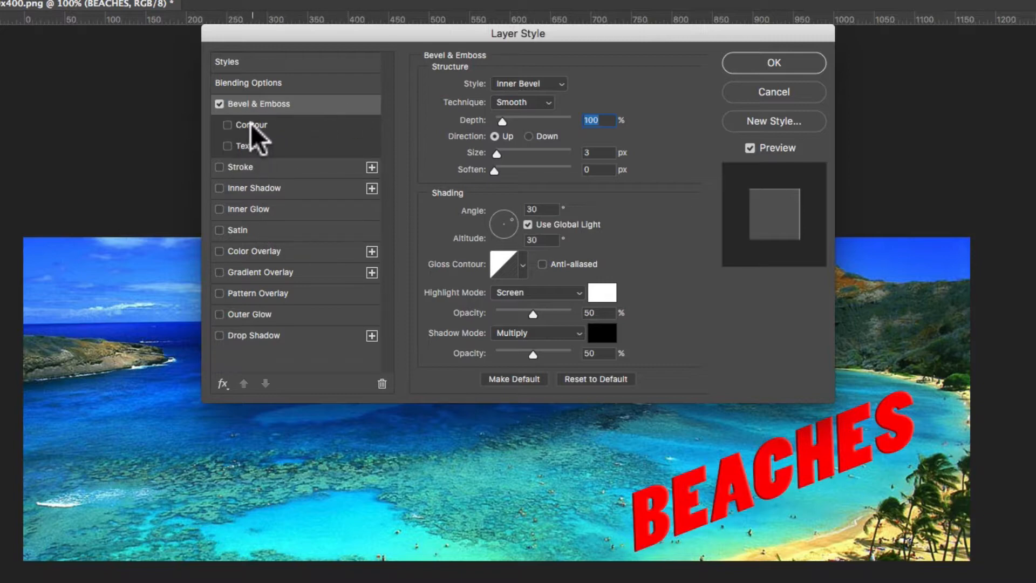
- Try Pillow Emboss for the bevel style, and set the style to Emboss with 251% depth and 4 px size
{"action": "left_click", "coordinate": [520, 83]}
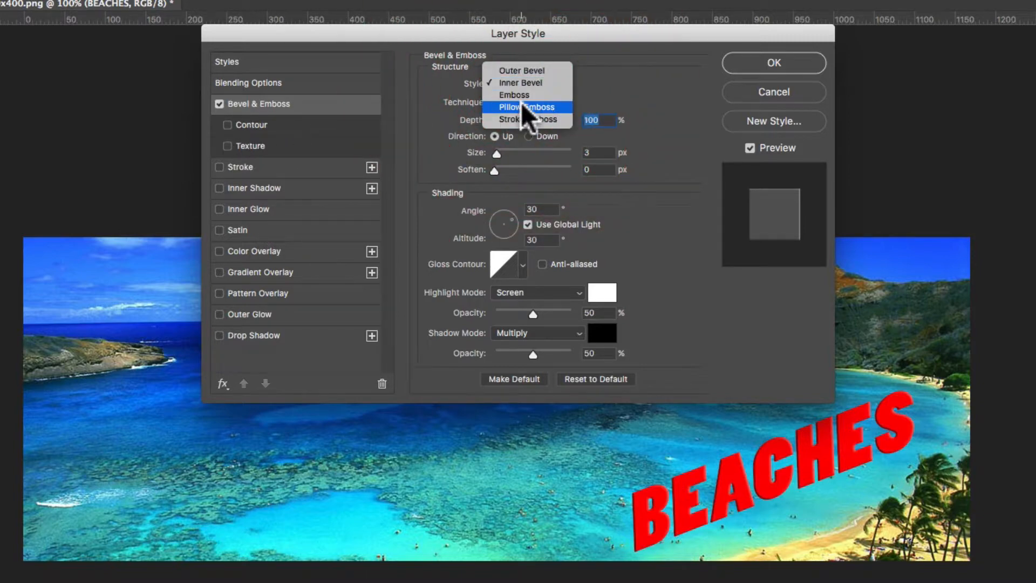
{"action": "left_click", "coordinate": [521, 102]}
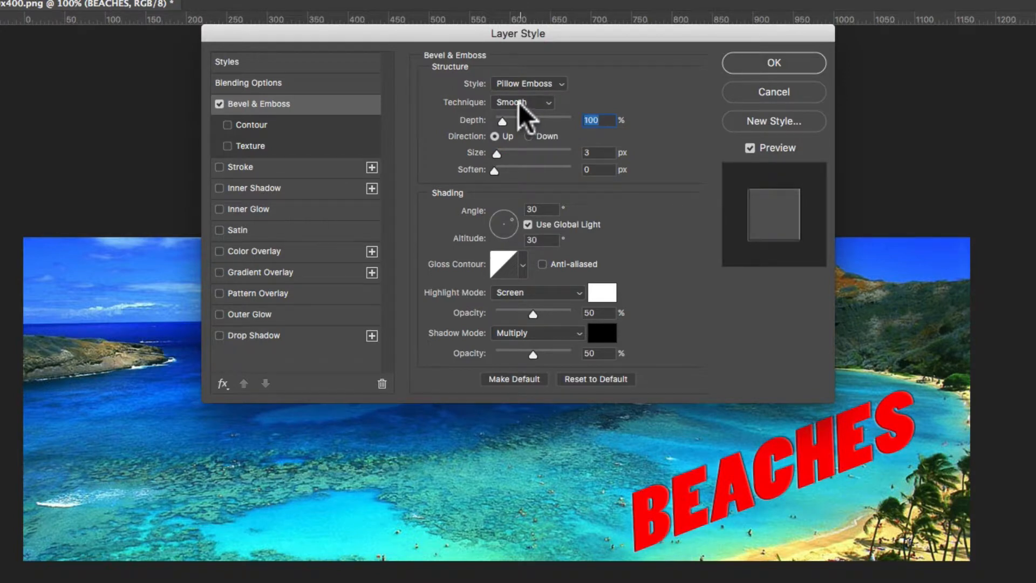
{"action": "left_click", "coordinate": [517, 83]}
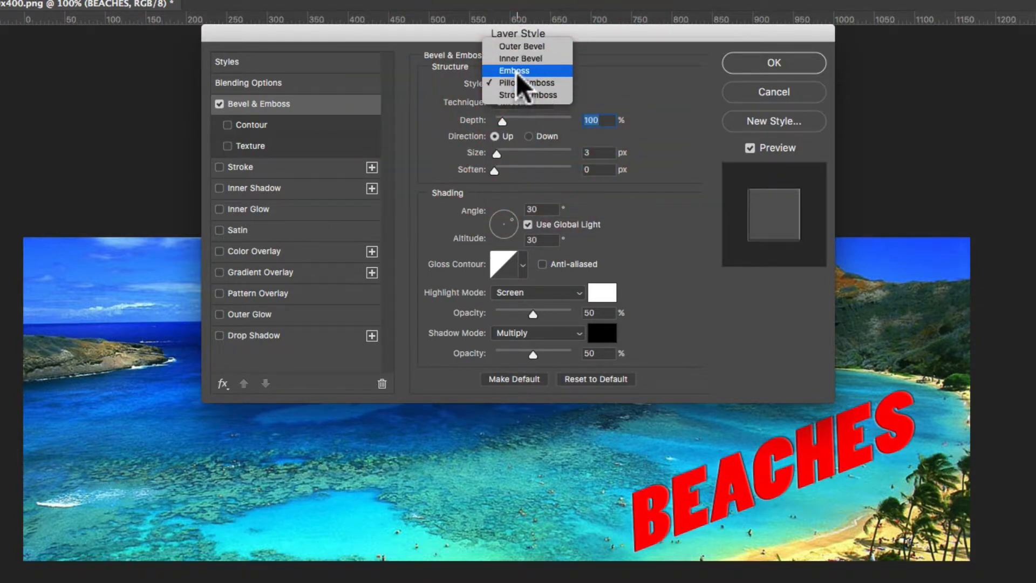
{"action": "left_click", "coordinate": [516, 71]}
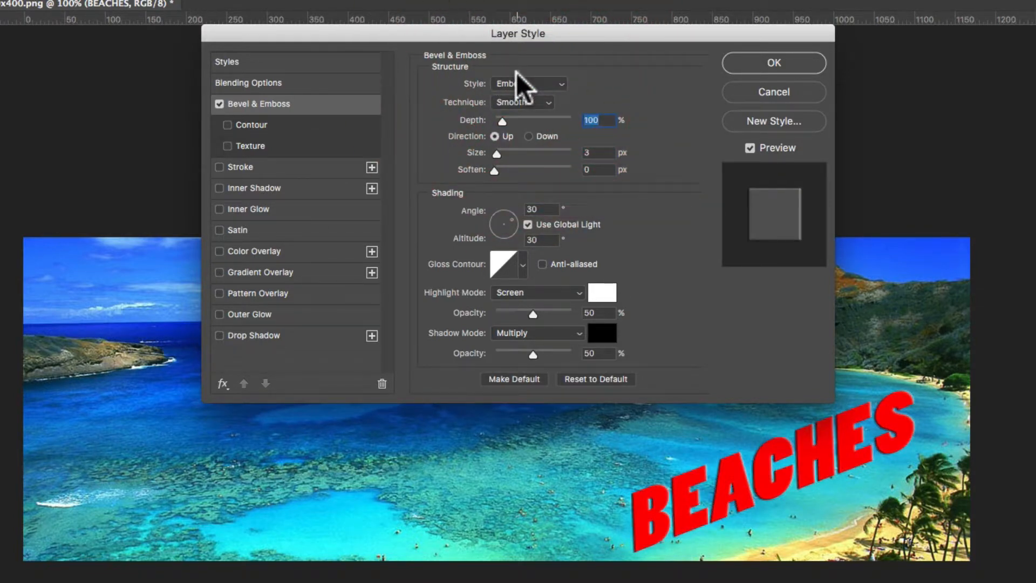
{"action": "left_click_drag", "start_coordinate": [503, 121], "coordinate": [498, 157]}
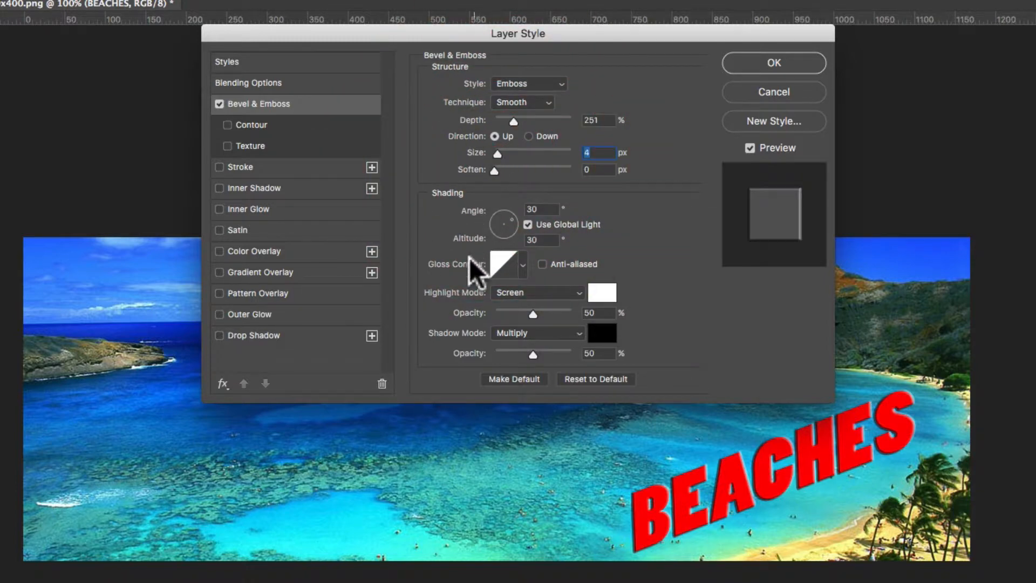
- Preview the stroke, inner shadow, inner glow, satin and color, gradient and pattern overlay effects on BEACHES, turning each off again
{"action": "left_click", "coordinate": [219, 164]}
{"action": "left_click", "coordinate": [220, 165]}
{"action": "left_click", "coordinate": [220, 187]}
{"action": "left_click", "coordinate": [220, 187]}
{"action": "left_click", "coordinate": [218, 209]}
{"action": "left_click", "coordinate": [219, 230]}
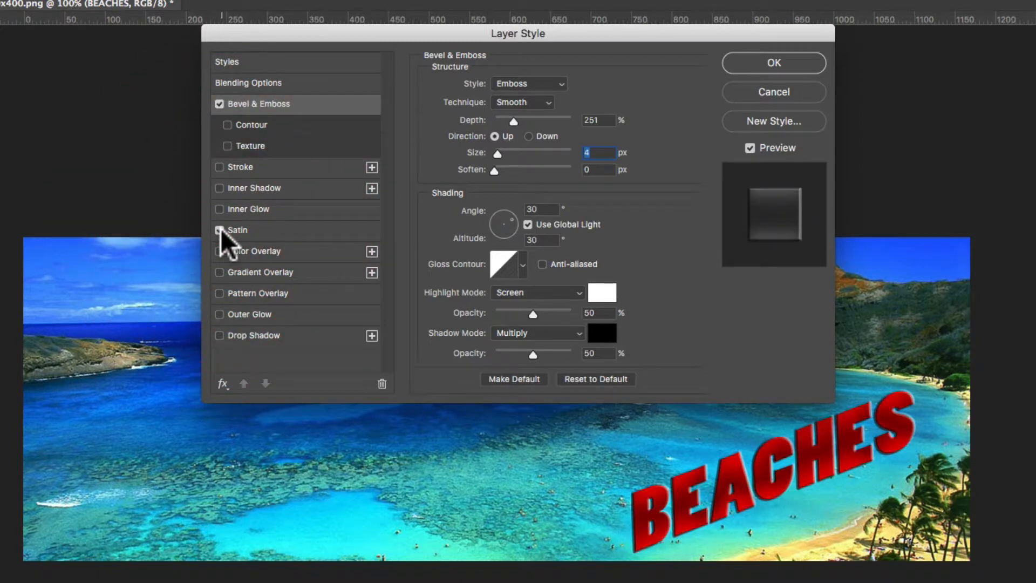
{"action": "left_click", "coordinate": [220, 230]}
{"action": "left_click", "coordinate": [219, 251]}
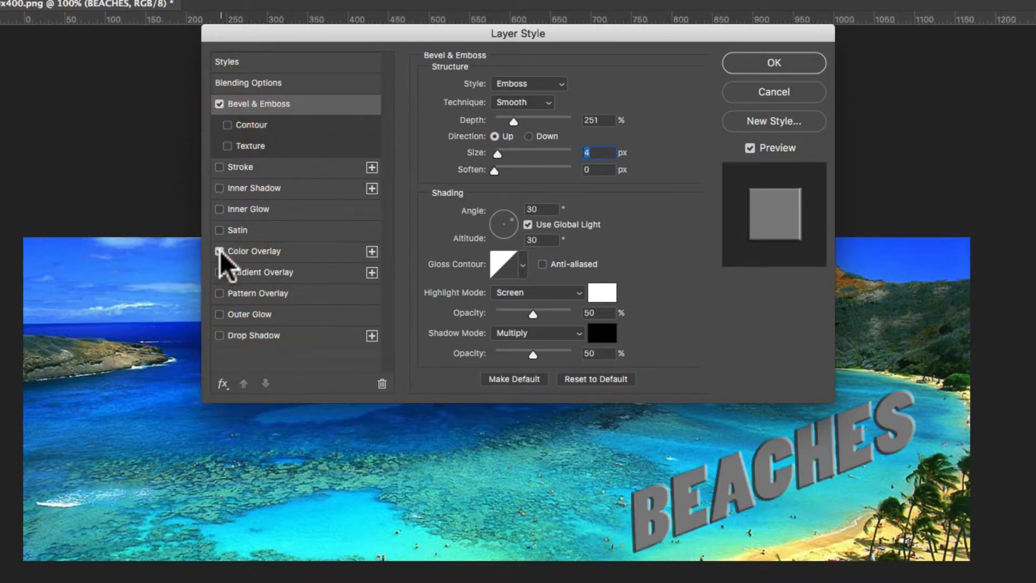
{"action": "left_click", "coordinate": [218, 252]}
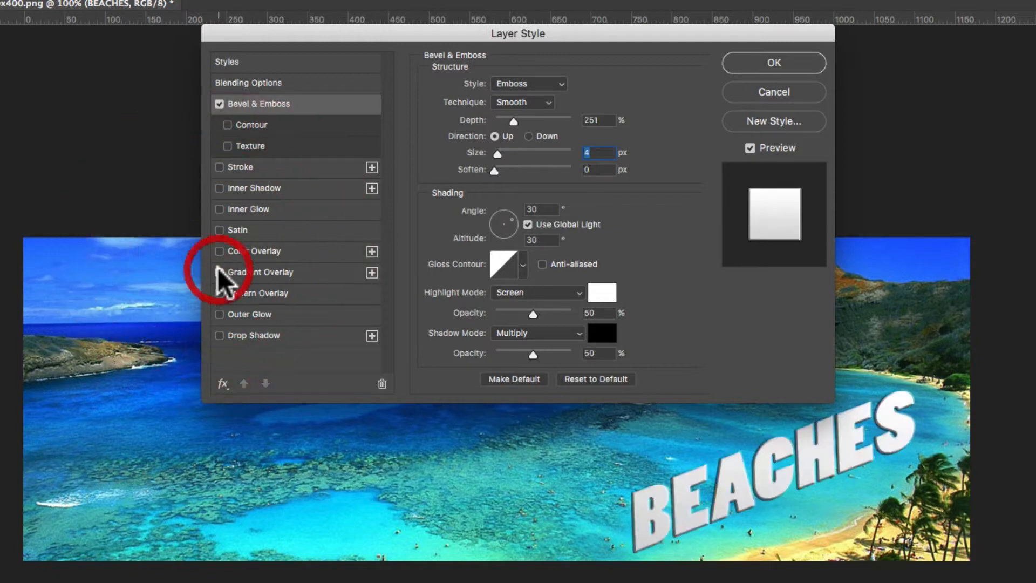
{"action": "left_click", "coordinate": [218, 292]}
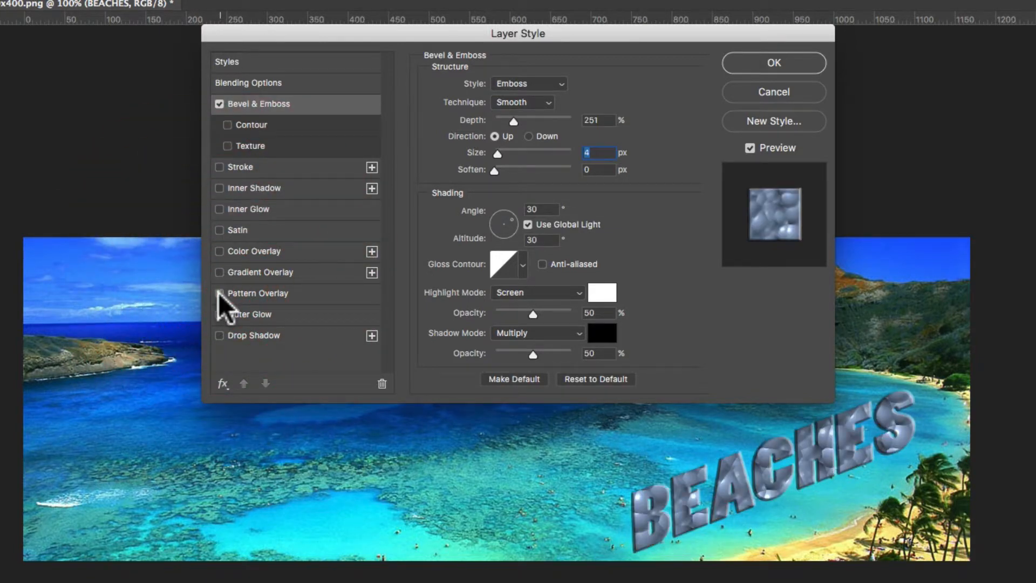
{"action": "left_click", "coordinate": [218, 292]}
- Turn on Outer Glow for the BEACHES text and review its settings alongside those of Bevel & Emboss
{"action": "left_click", "coordinate": [217, 312]}
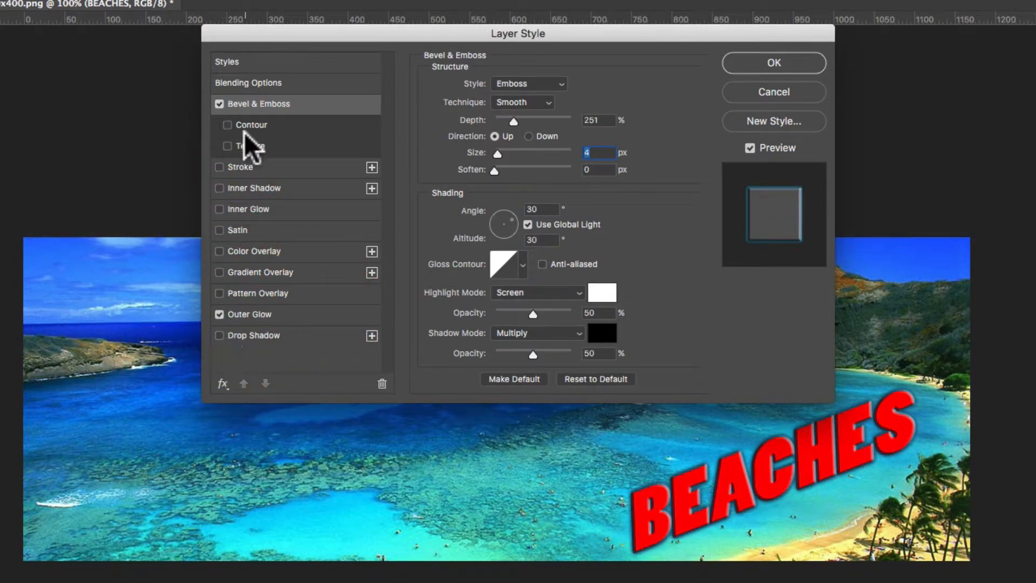
{"action": "left_click", "coordinate": [244, 106]}
{"action": "left_click", "coordinate": [272, 317]}
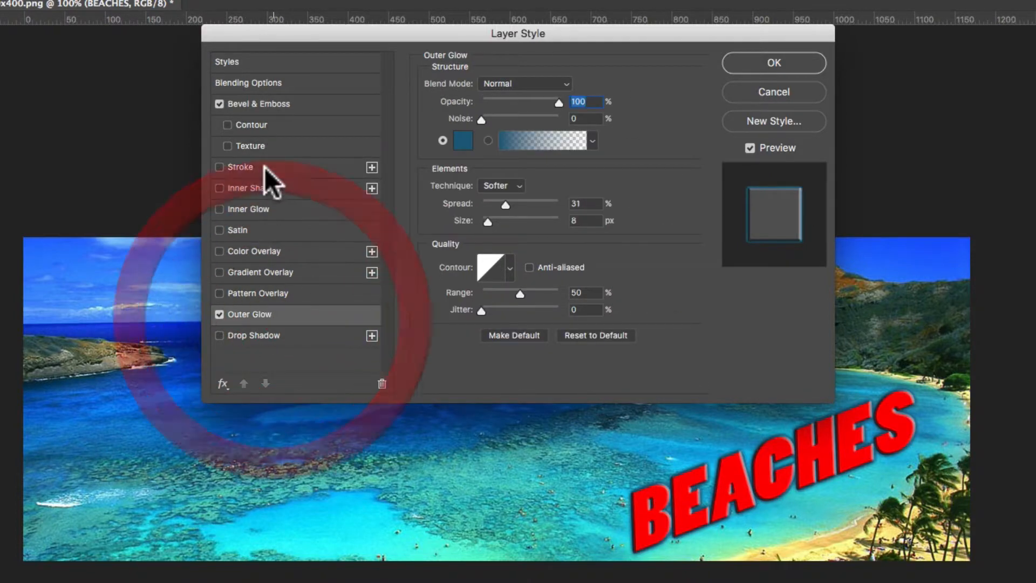
{"action": "left_click", "coordinate": [264, 108]}
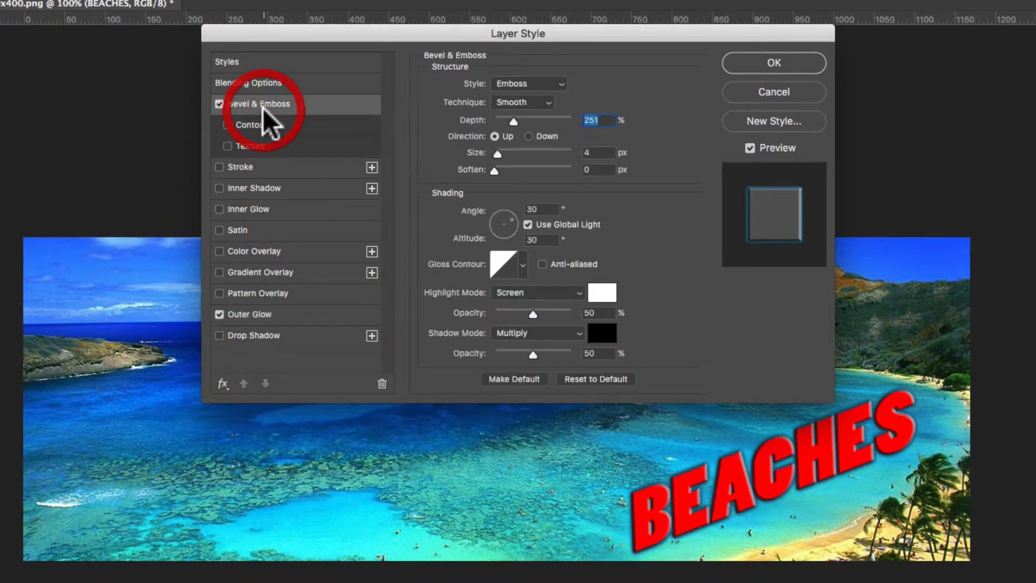
{"action": "left_click", "coordinate": [265, 315]}
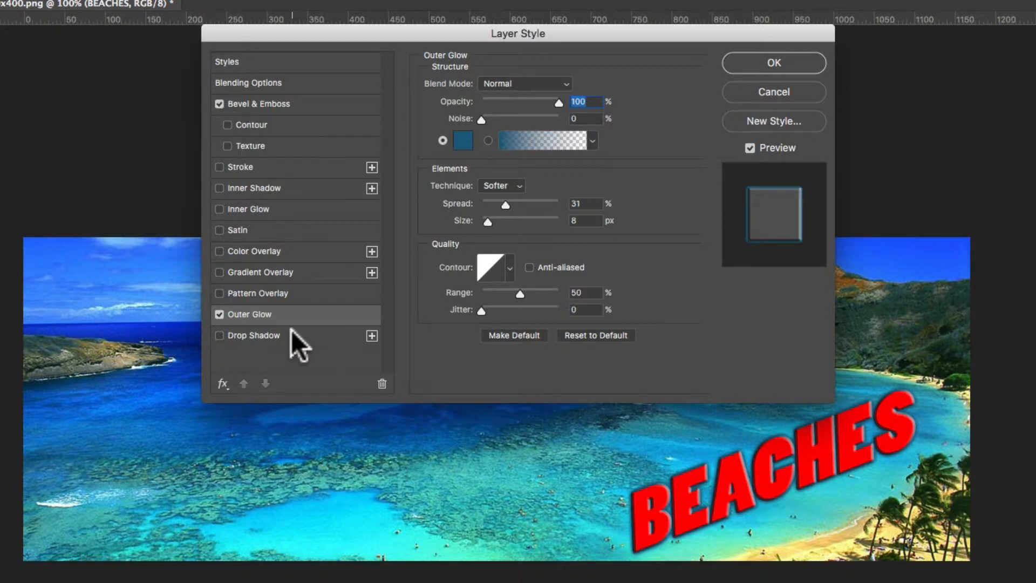
{"action": "left_click", "coordinate": [271, 103]}
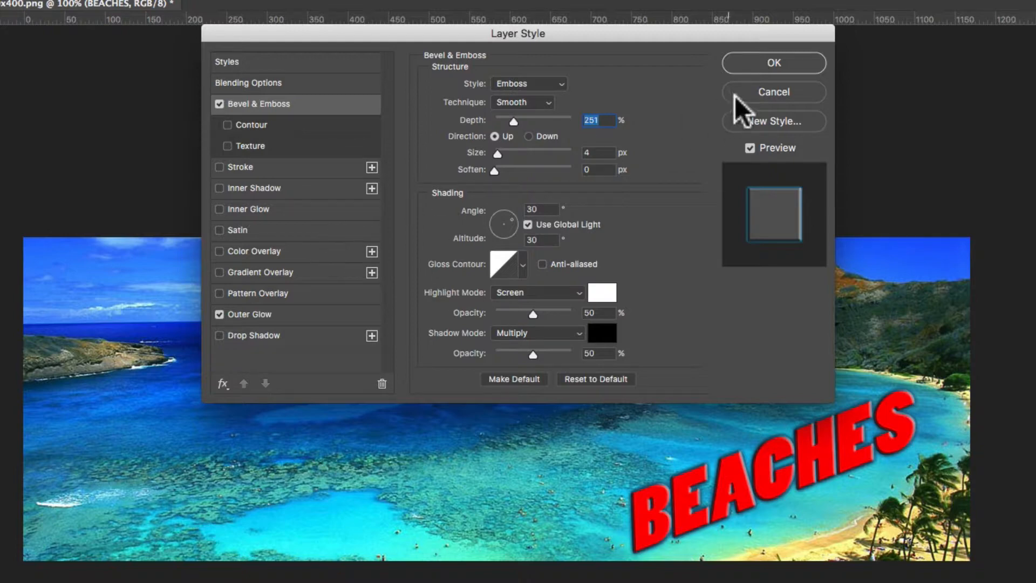
- Apply the Bevel & Emboss and Outer Glow effects to the BEACHES text
{"action": "left_click", "coordinate": [760, 64]}
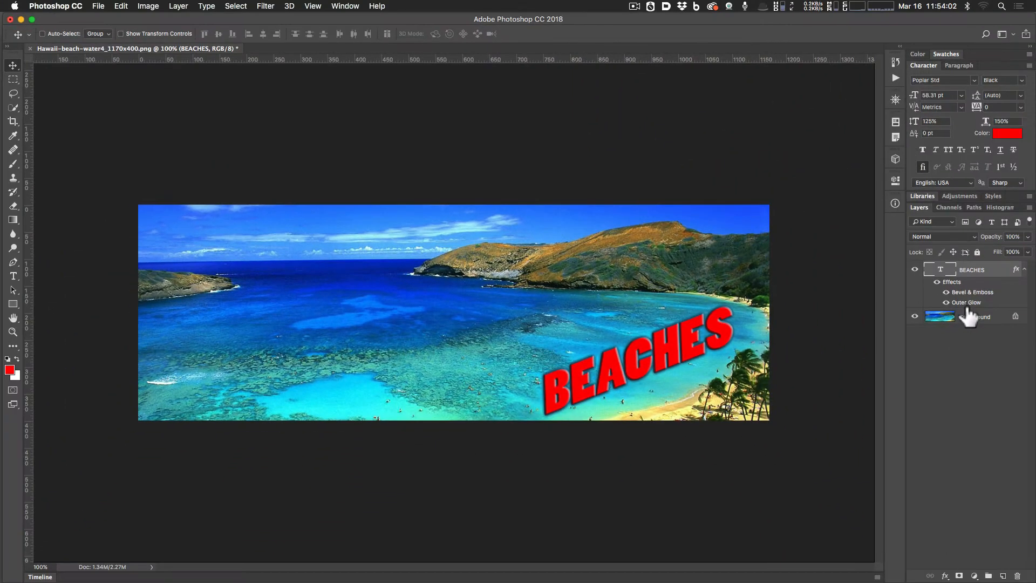
- Replace the final S of the BEACHES text with D, and restore it to S
{"action": "left_click", "coordinate": [13, 276]}
{"action": "left_click_drag", "start_coordinate": [727, 329], "coordinate": [718, 329]}
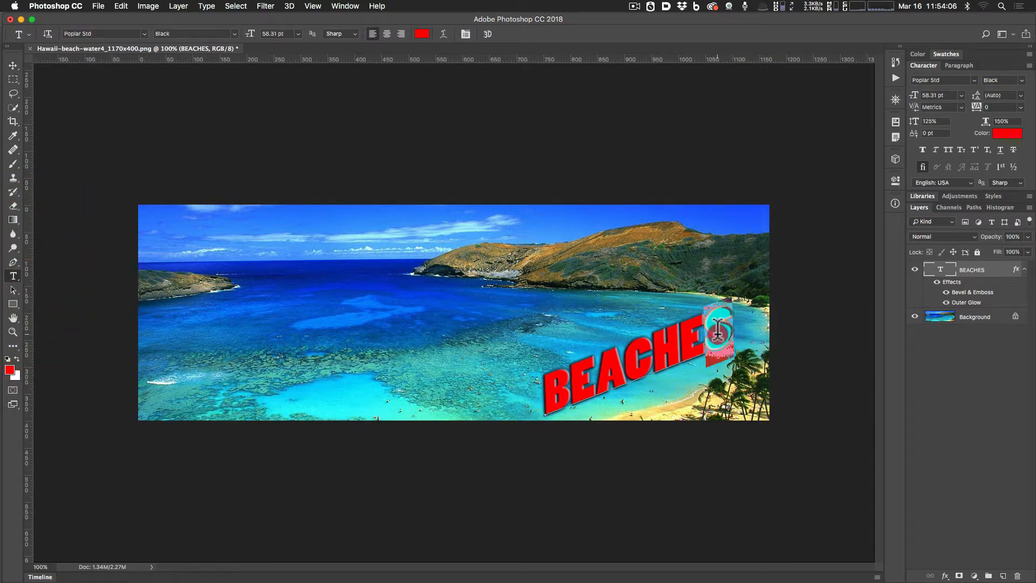
{"action": "type", "text": "D"}
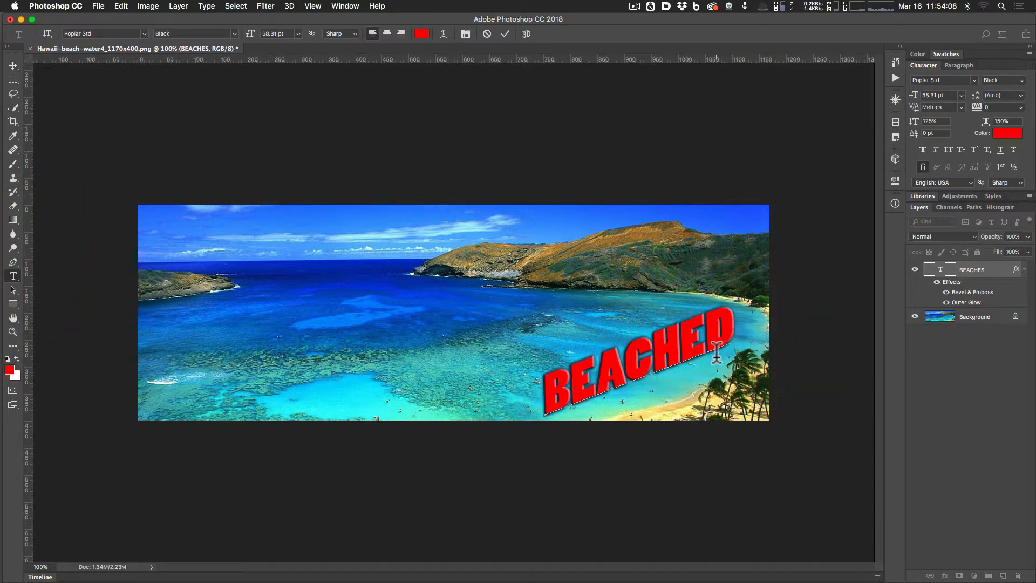
{"action": "key", "text": "BackSpace"}
{"action": "type", "text": "S"}
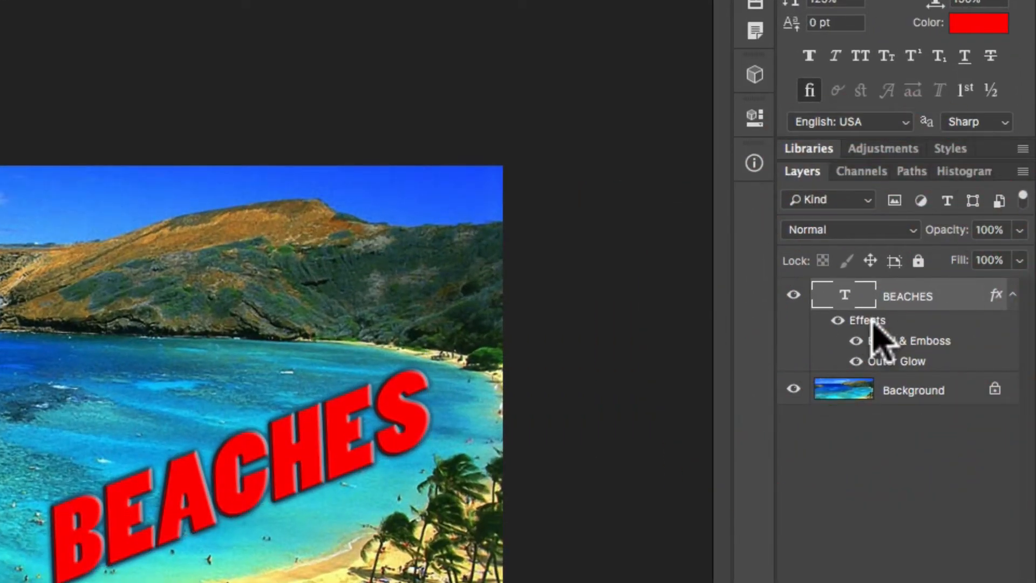
- Reopen the BEACHES layer's Bevel & Emboss settings to review them, keeping the effect on, and accept the dialog
{"action": "left_click", "coordinate": [895, 340]}
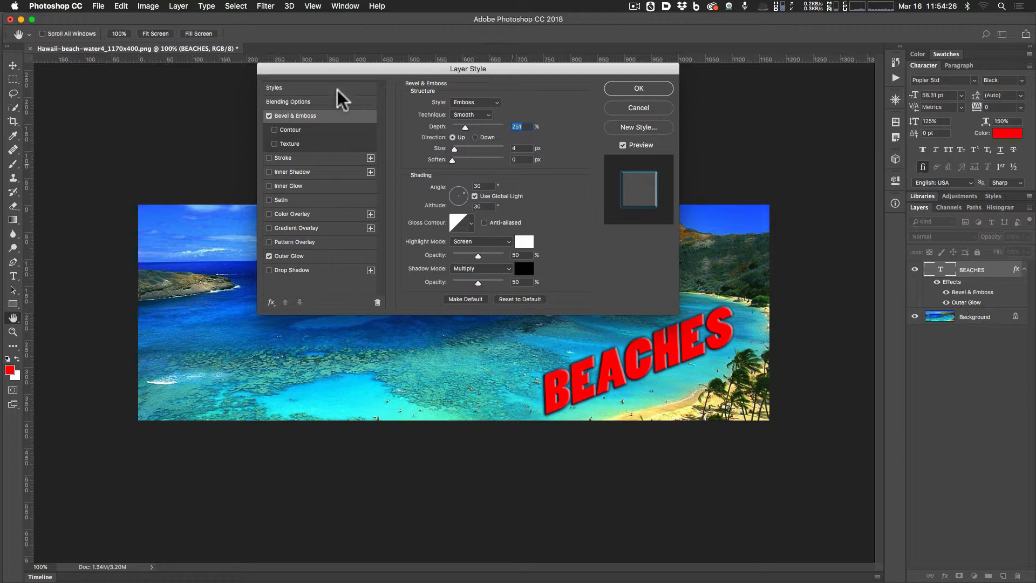
{"action": "left_click", "coordinate": [269, 116]}
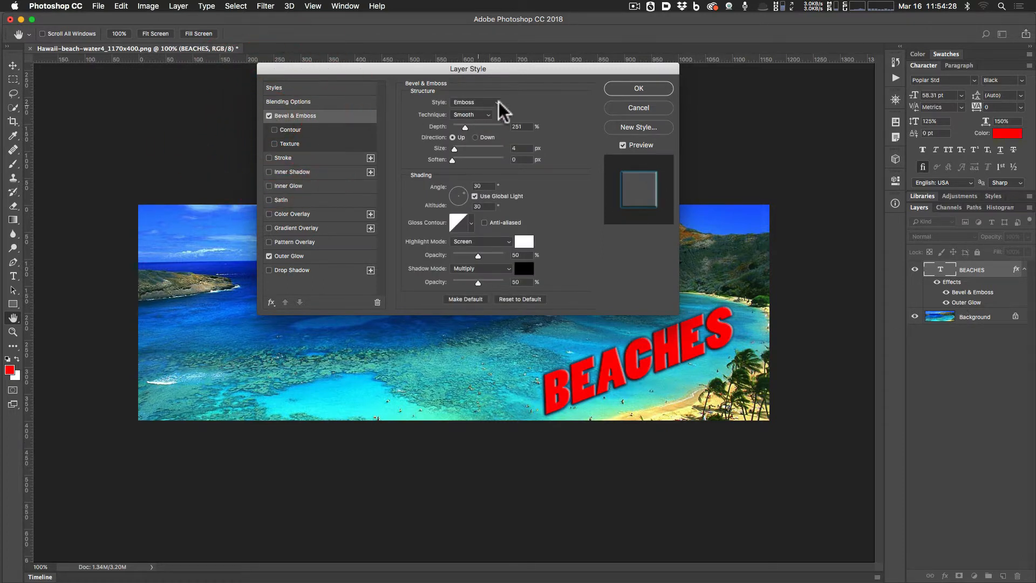
{"action": "left_click", "coordinate": [638, 88]}
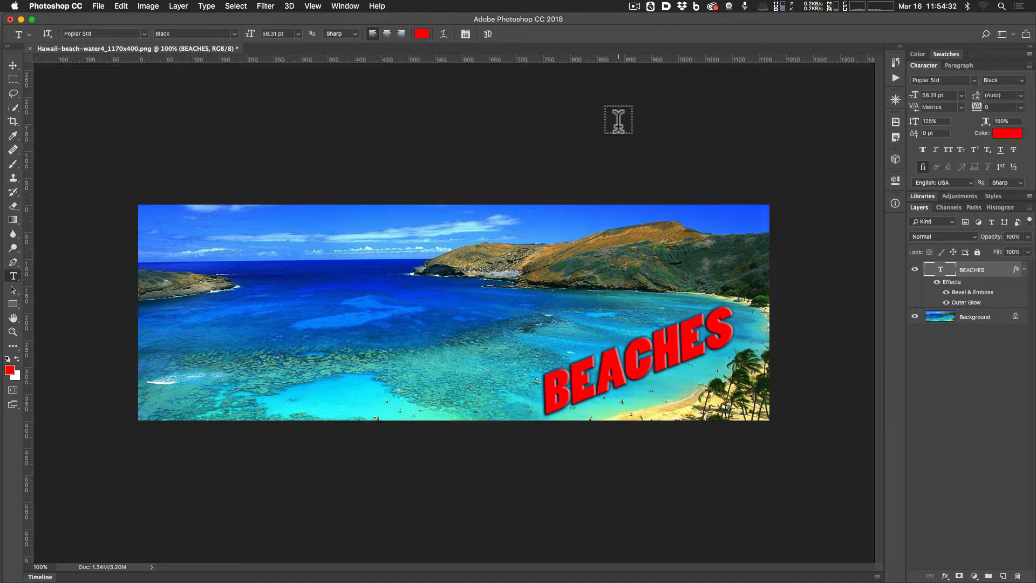
- Save the document to the Desktop as Hawaii-beach-water4_1170x400-2.psd in Photoshop format with Layers and Maximize Compatibility on
{"action": "left_click", "coordinate": [97, 6]}
{"action": "left_click", "coordinate": [115, 117]}
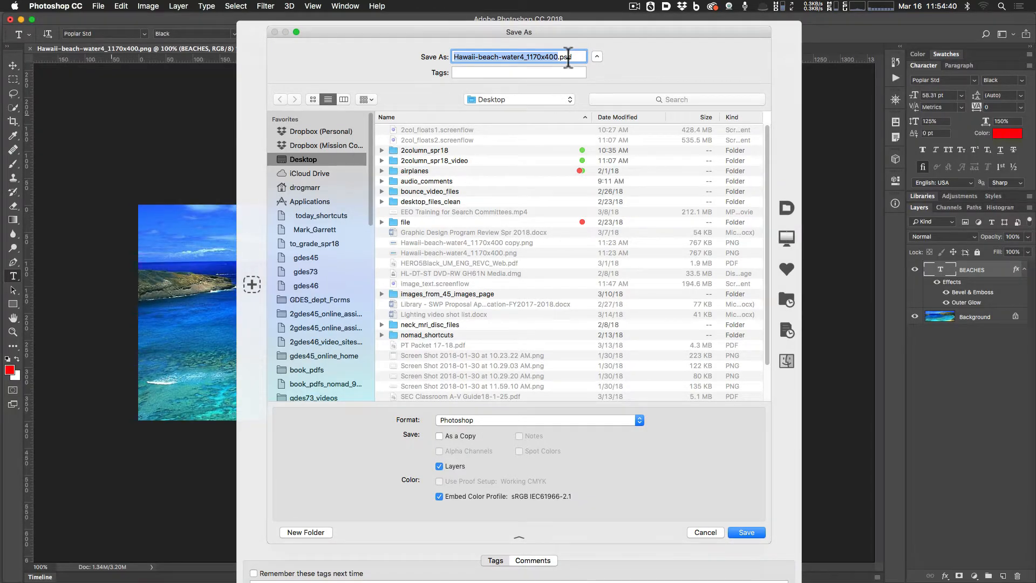
{"action": "left_click_drag", "start_coordinate": [569, 57], "coordinate": [452, 57]}
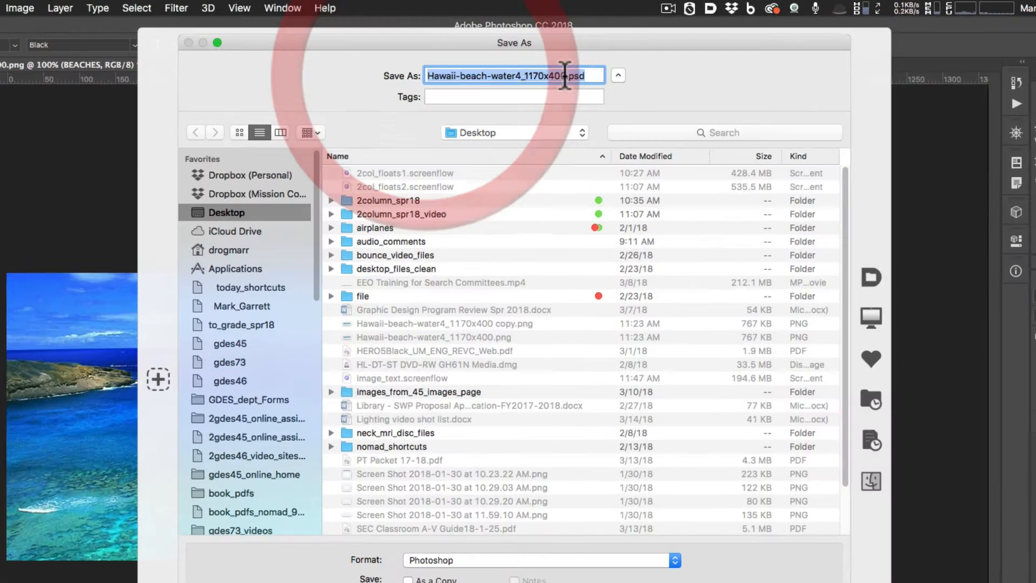
{"action": "left_click", "coordinate": [573, 57]}
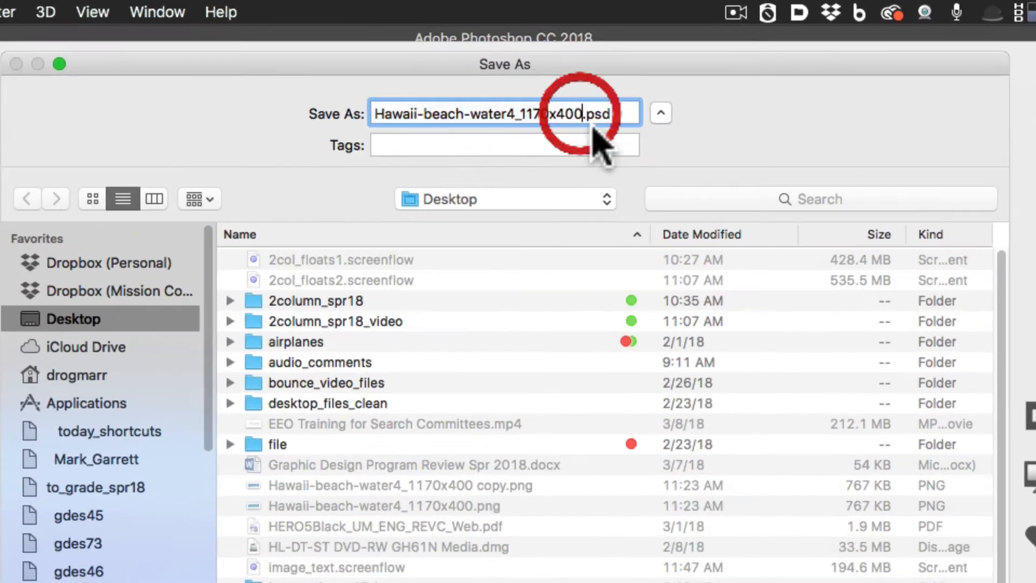
{"action": "type", "text": "-2"}
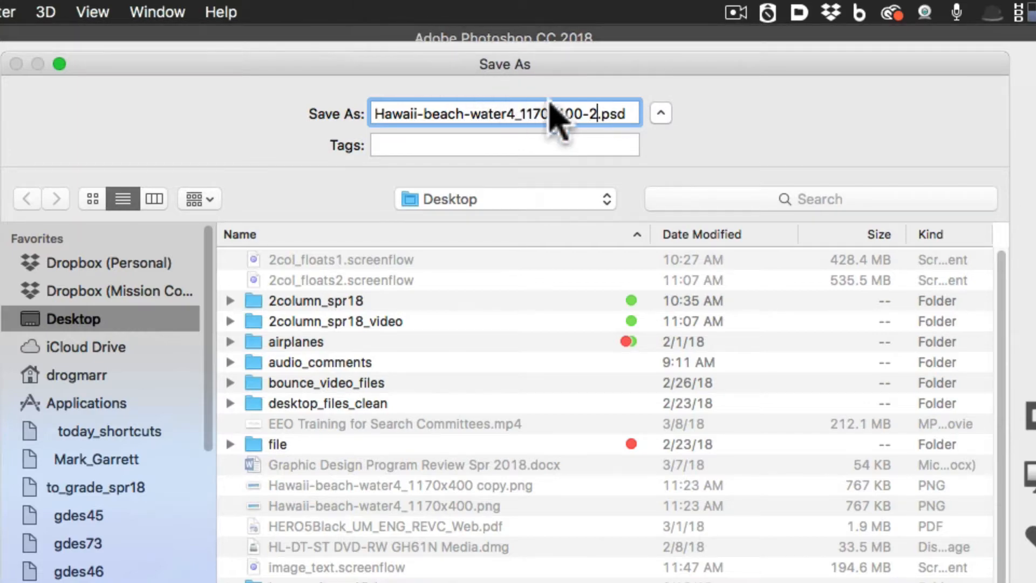
{"action": "left_click_drag", "start_coordinate": [598, 114], "coordinate": [584, 115]}
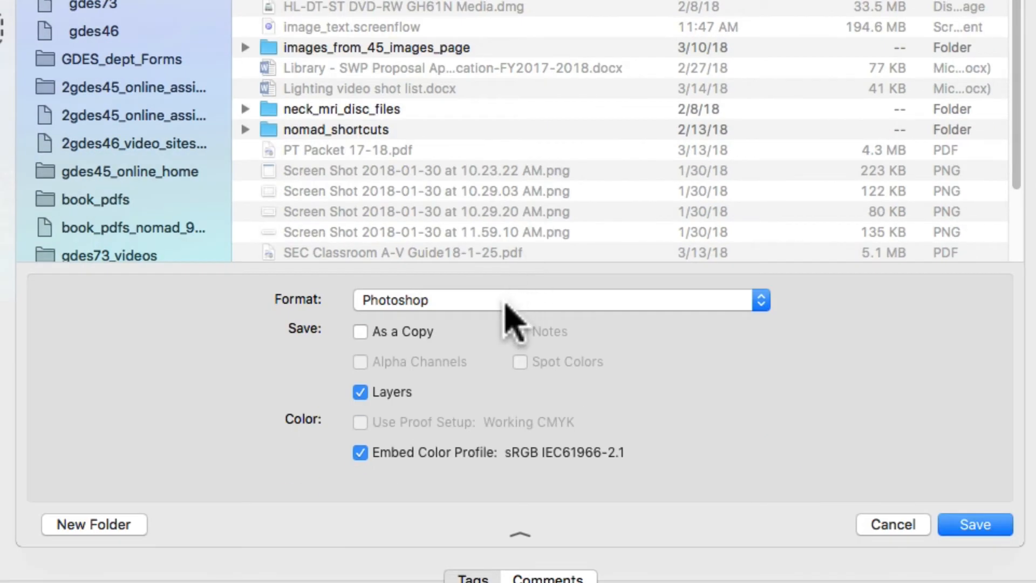
{"action": "left_click", "coordinate": [505, 300]}
{"action": "left_click", "coordinate": [432, 300]}
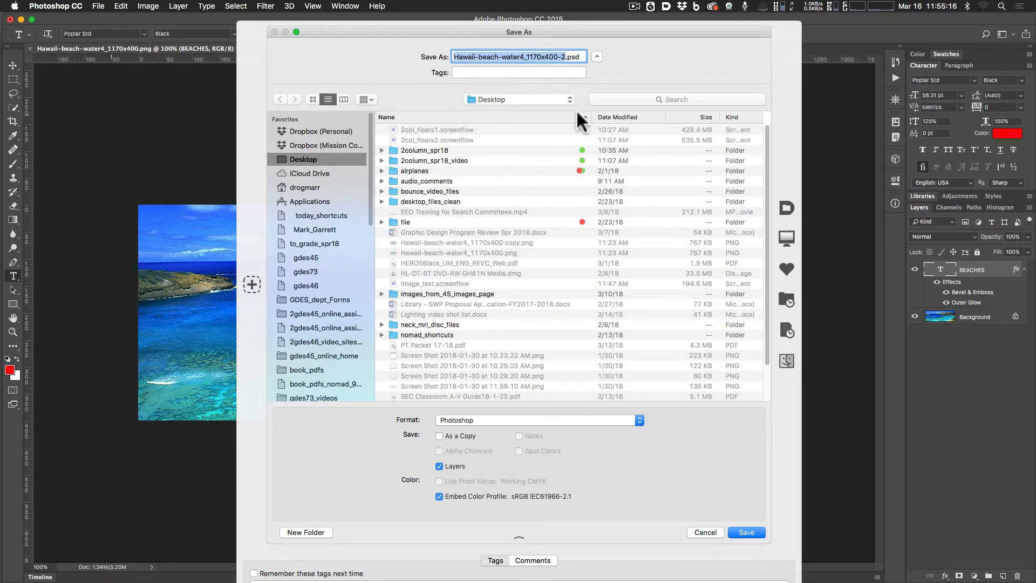
{"action": "left_click", "coordinate": [750, 533]}
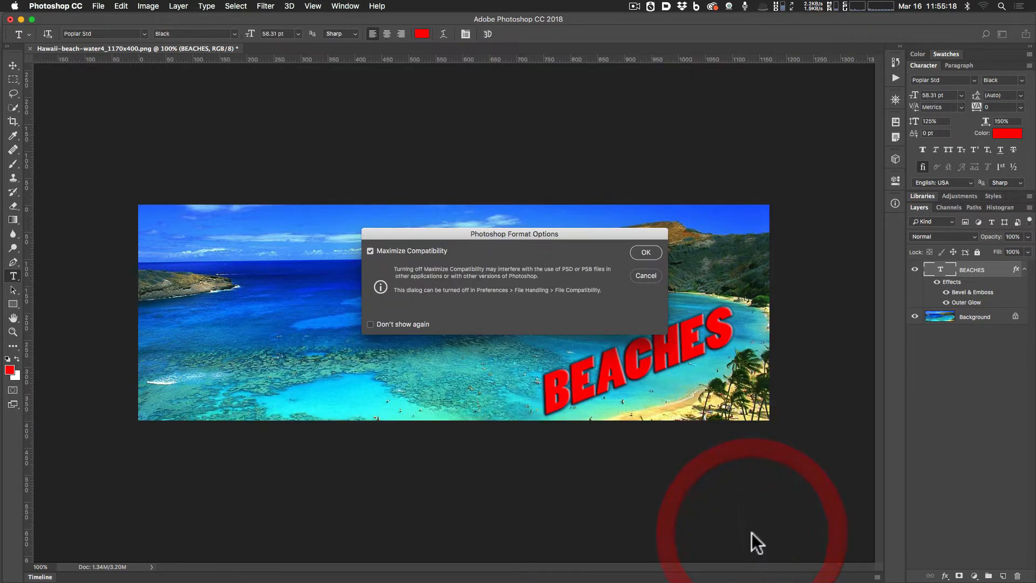
{"action": "left_click", "coordinate": [646, 252]}
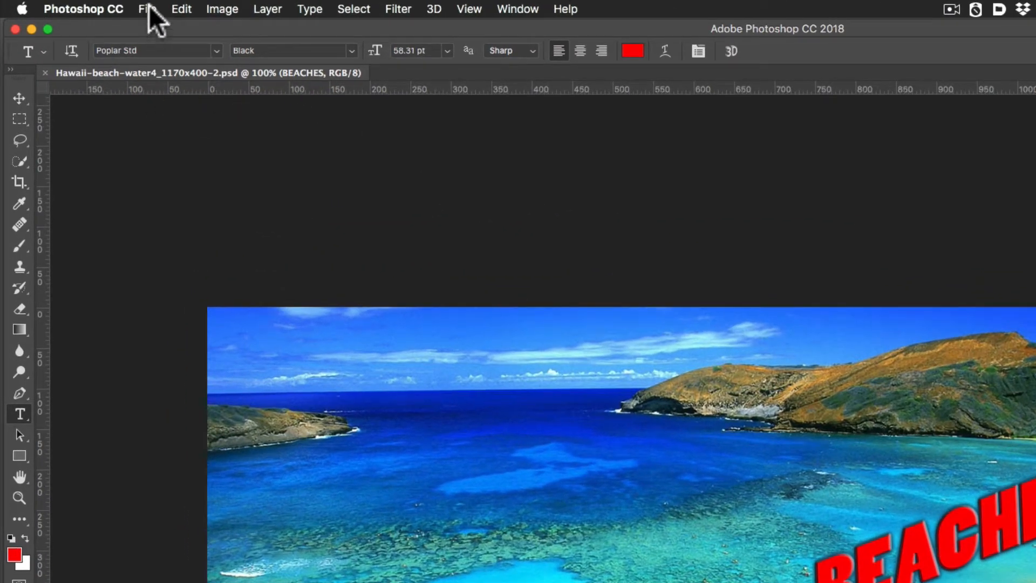
- Set up an Export As of the image in JPG format with the quality at 57%
{"action": "left_click", "coordinate": [148, 9]}
{"action": "mouse_move", "coordinate": [195, 219]}
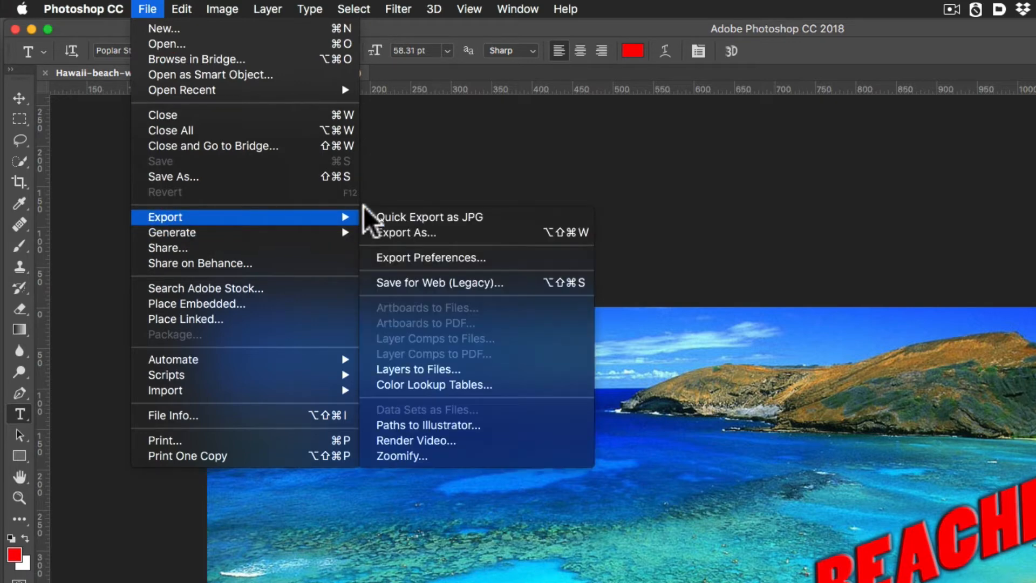
{"action": "left_click", "coordinate": [411, 229]}
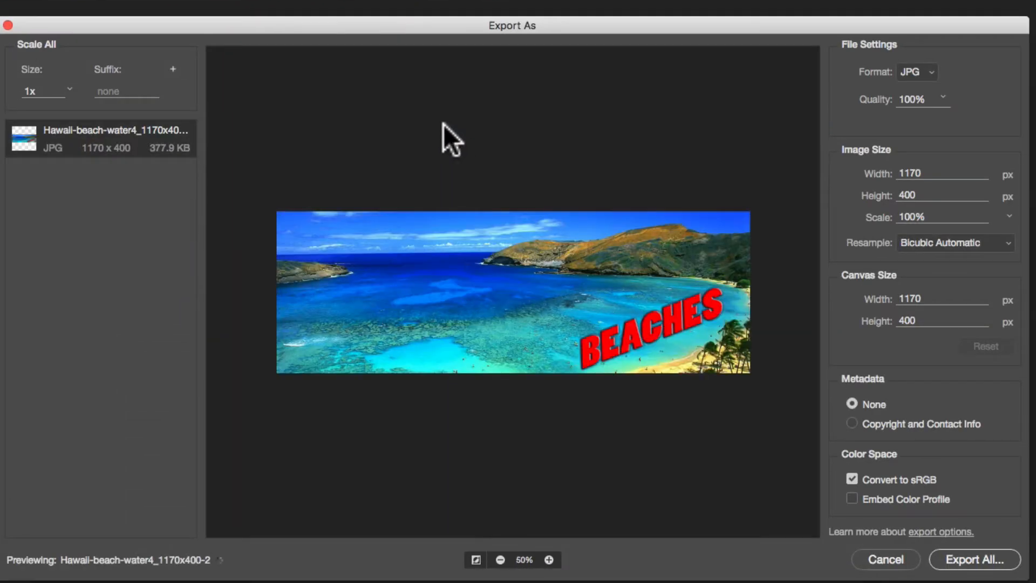
{"action": "left_click", "coordinate": [922, 72]}
{"action": "left_click", "coordinate": [924, 72]}
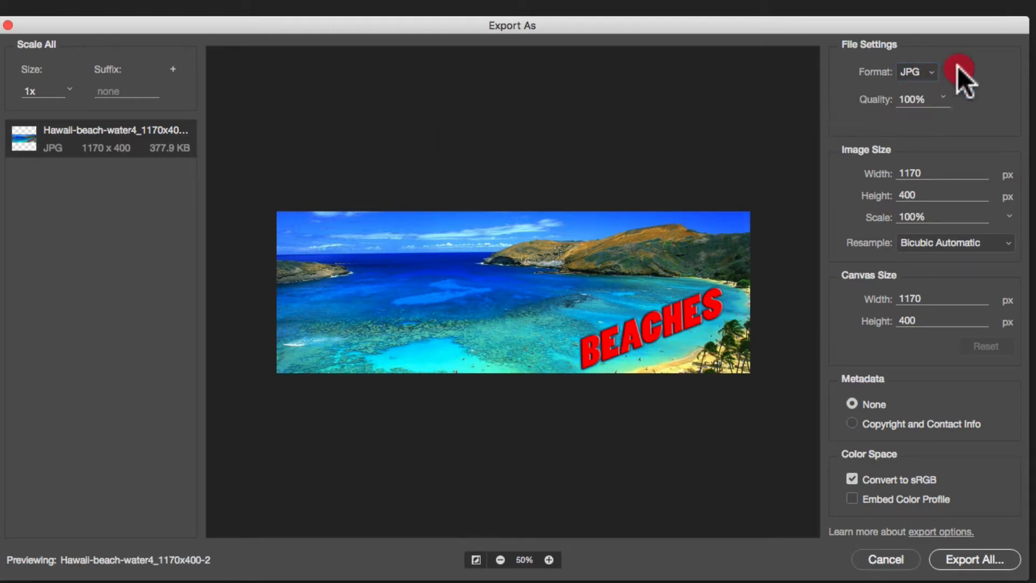
{"action": "left_click", "coordinate": [943, 96]}
{"action": "left_click_drag", "start_coordinate": [952, 116], "coordinate": [913, 122]}
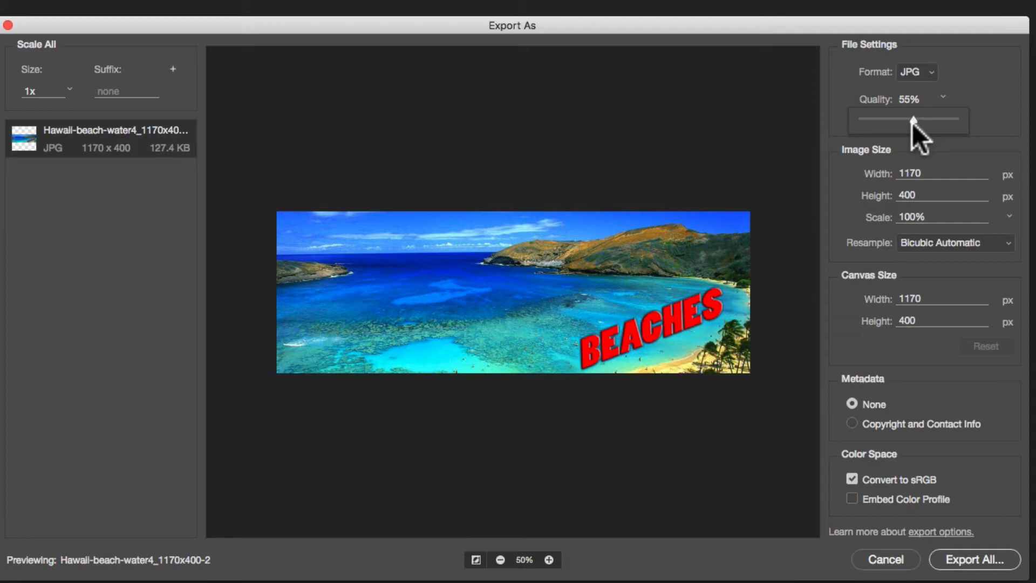
{"action": "left_click_drag", "start_coordinate": [914, 119], "coordinate": [977, 118]}
{"action": "left_click_drag", "start_coordinate": [955, 118], "coordinate": [914, 122]}
- Export the image to the Desktop as Hawaii-beach-water4_1170x400-2.jpg
{"action": "left_click", "coordinate": [977, 558]}
{"action": "left_click", "coordinate": [980, 562]}
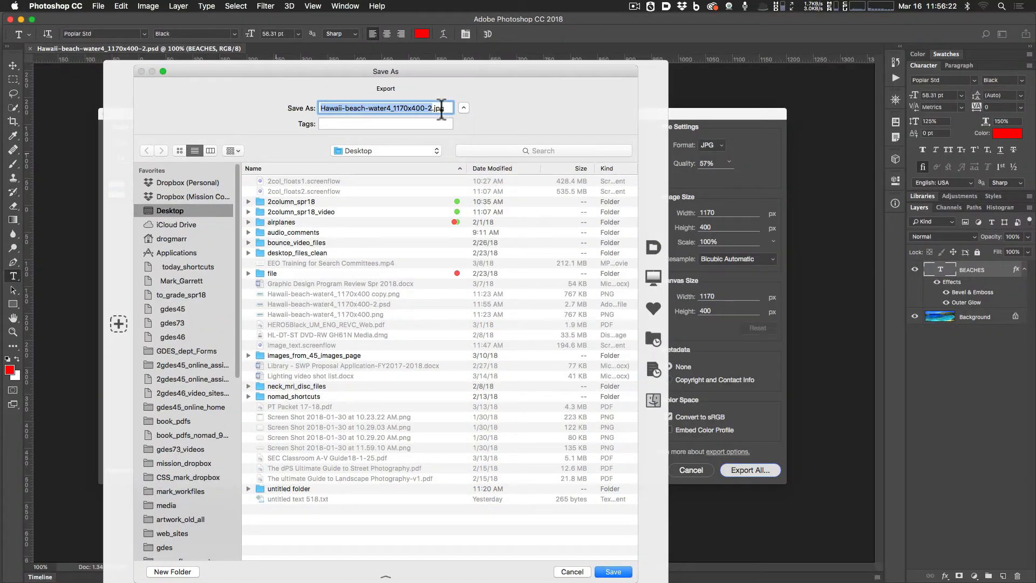
{"action": "left_click", "coordinate": [620, 574]}
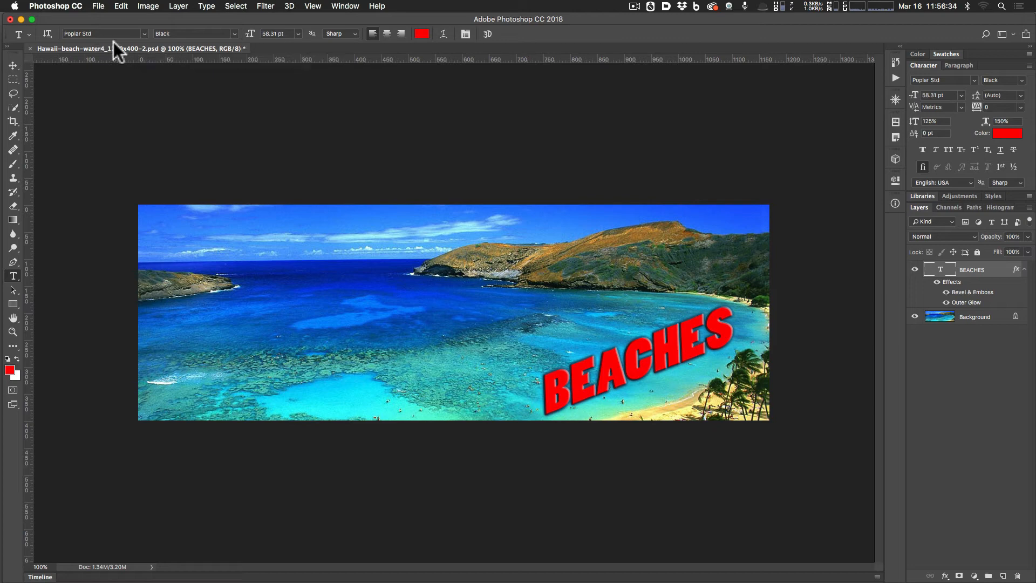
- Save the layered PSD, and in Preview move the exported JPG's window over the Photoshop canvas for viewing
{"action": "key", "text": "super+s"}
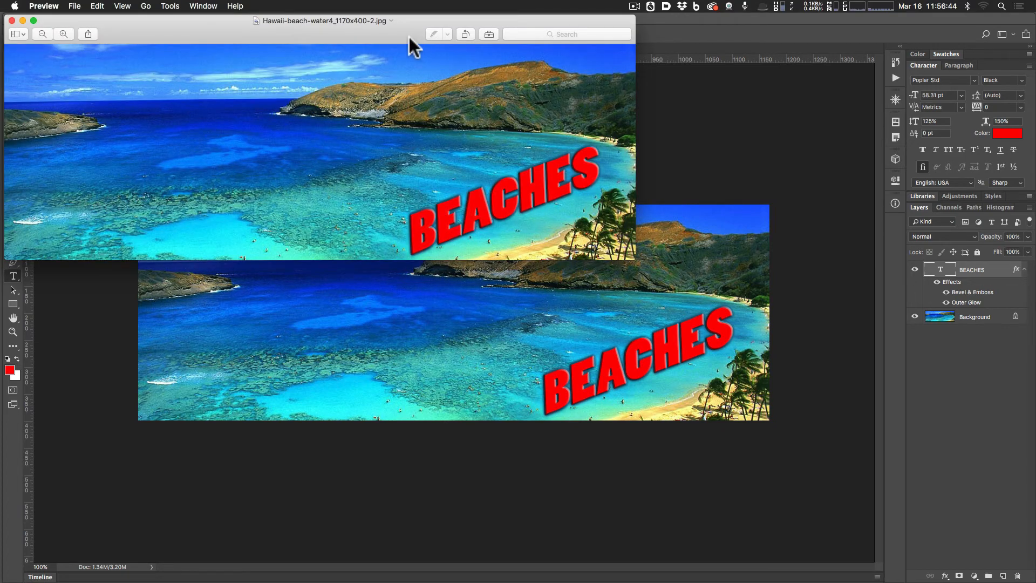
{"action": "left_click_drag", "start_coordinate": [409, 37], "coordinate": [511, 124]}
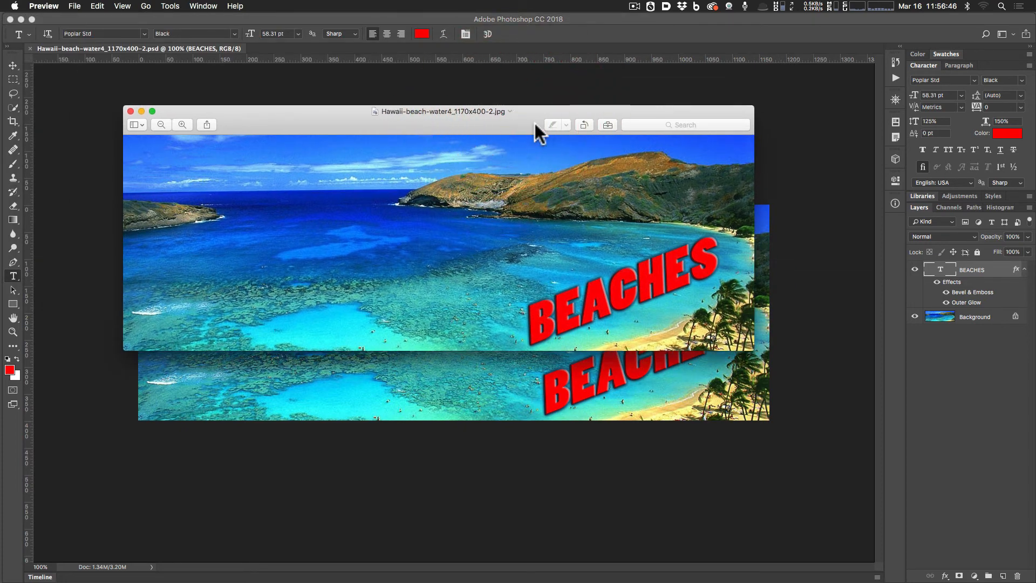